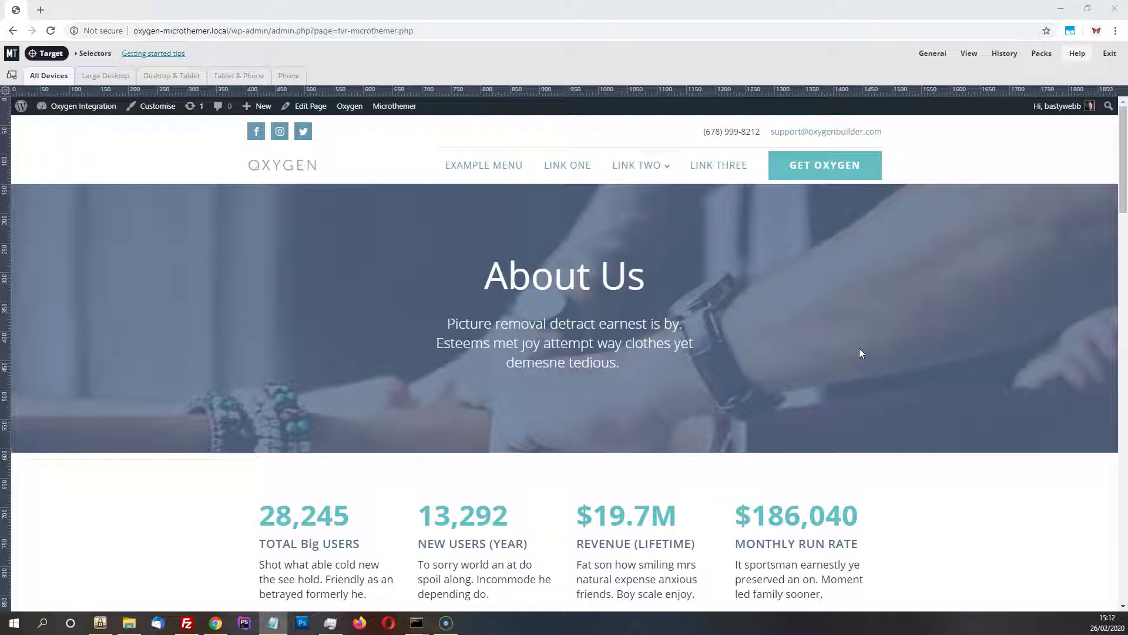
- Turn on Enable Oxygen in the View menu so the preview loads the Oxygen builder
left_click(970, 53)
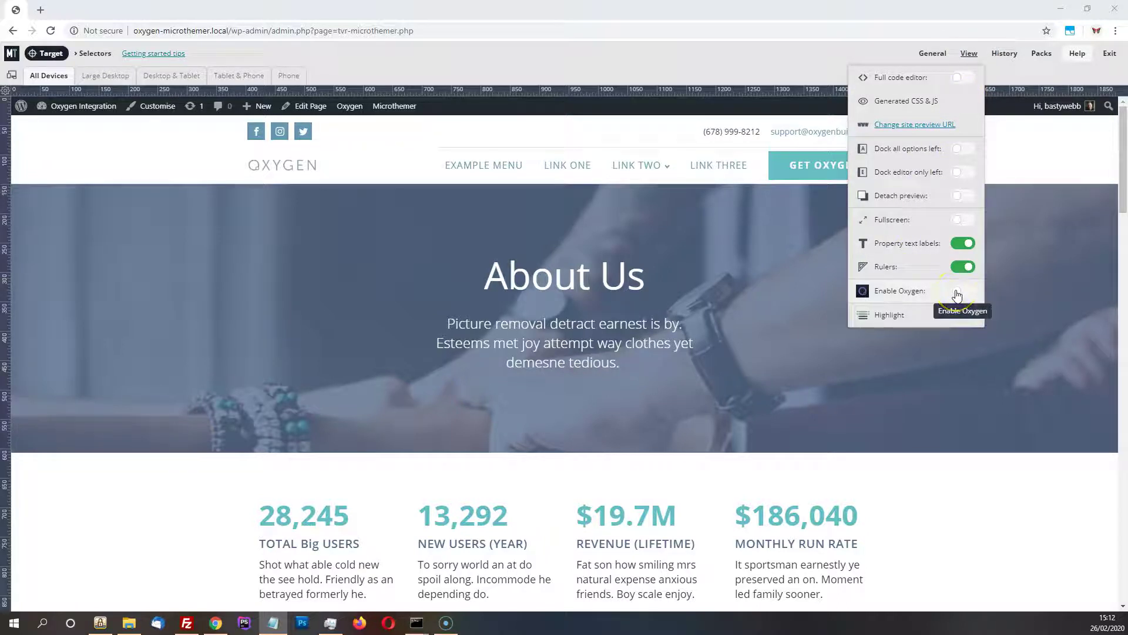
mouse_move(348, 110)
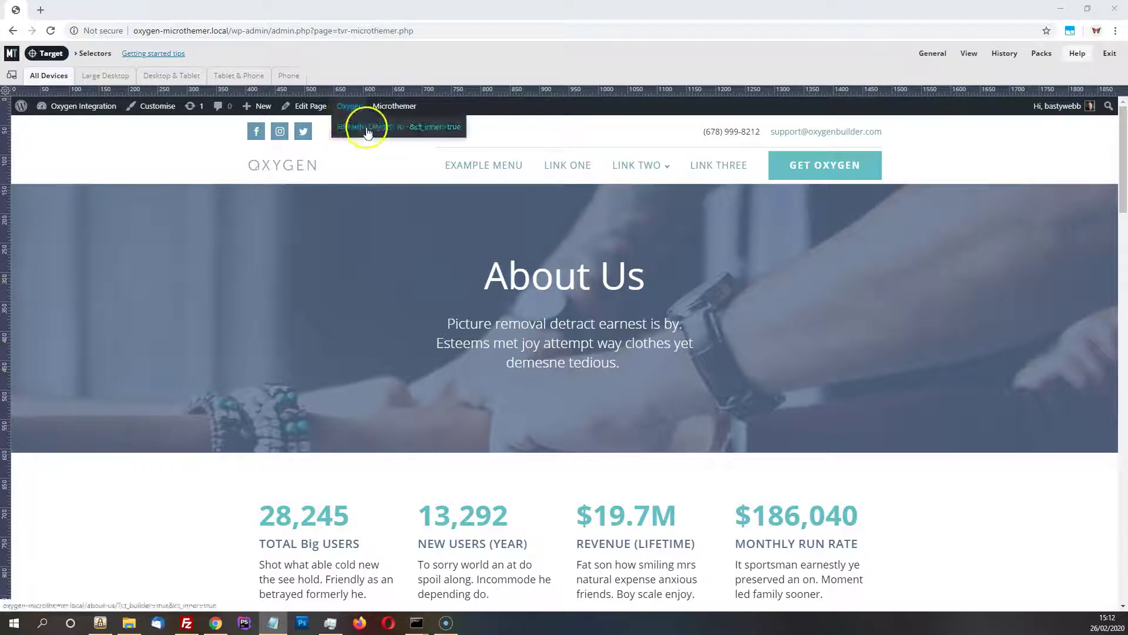
mouse_move(970, 54)
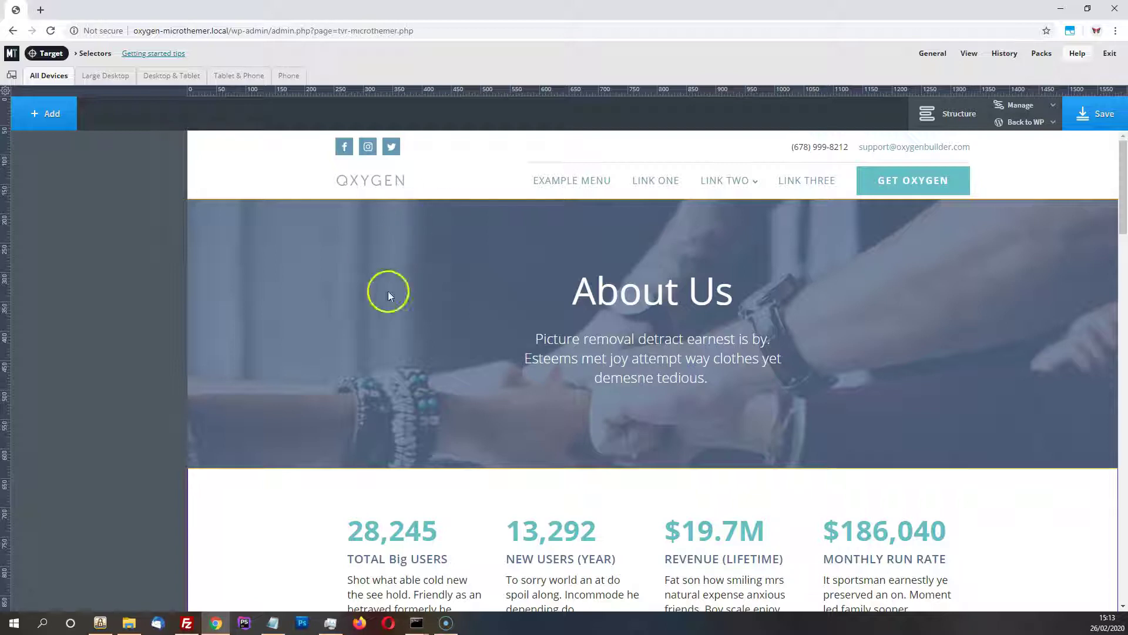
- Put the TOTAL Big USERS heading into inline editing with the word 'Big' selected
scroll(429, 279, "down", 2)
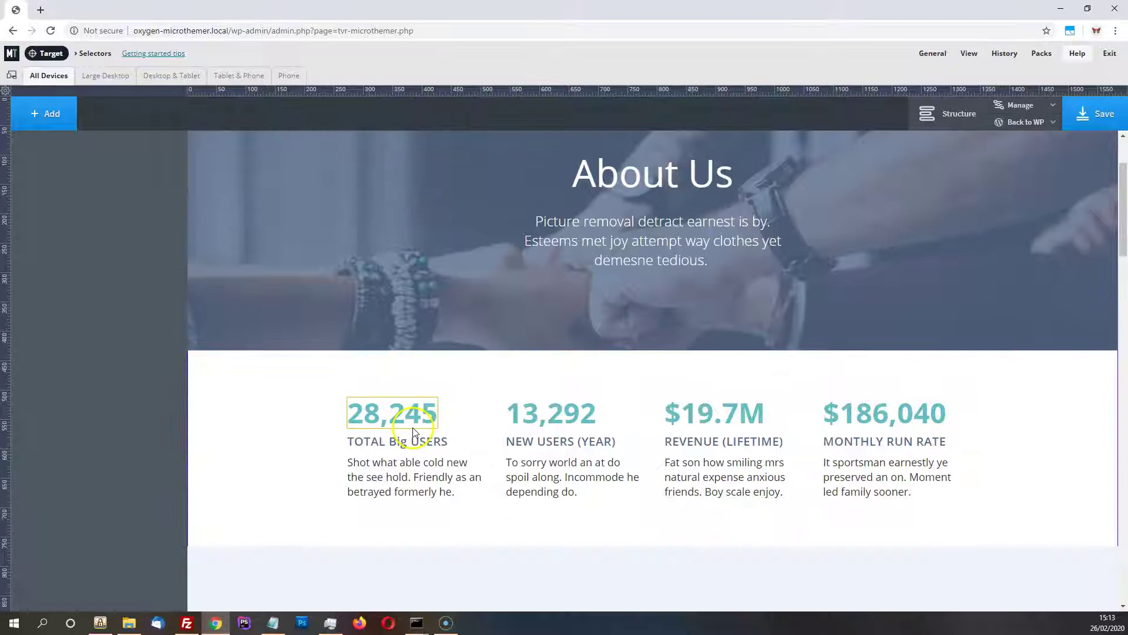
left_click(406, 447)
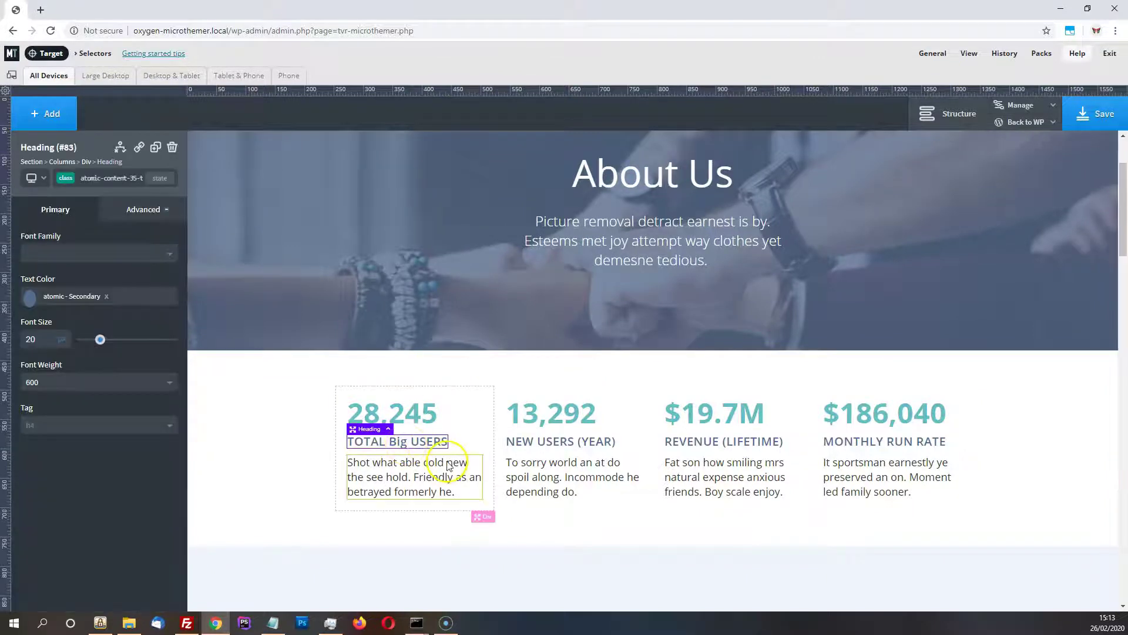
double_click(406, 442)
double_click(398, 441)
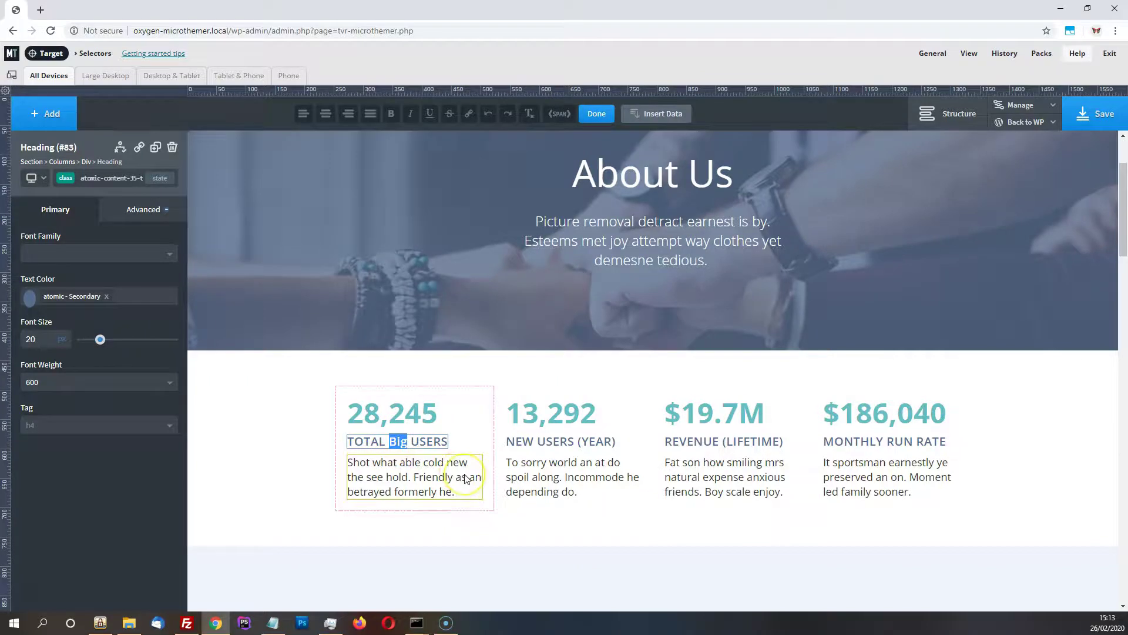
- Type 'Small' into the heading and create the #headline-83-232 selector for it
type("Small")
left_click(509, 524)
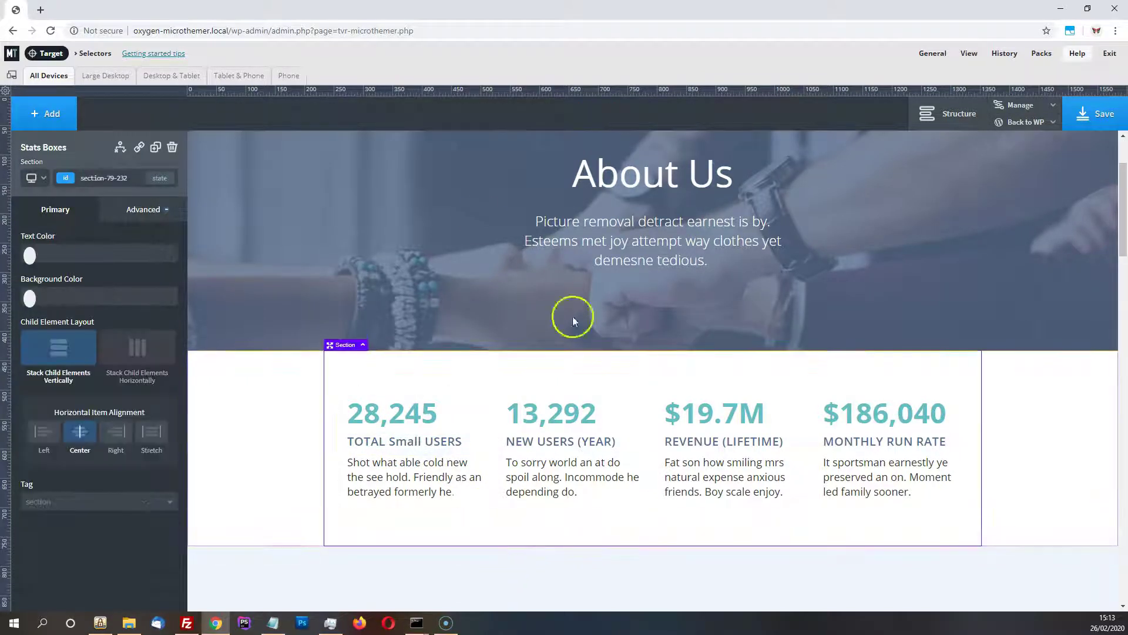
left_click(47, 53)
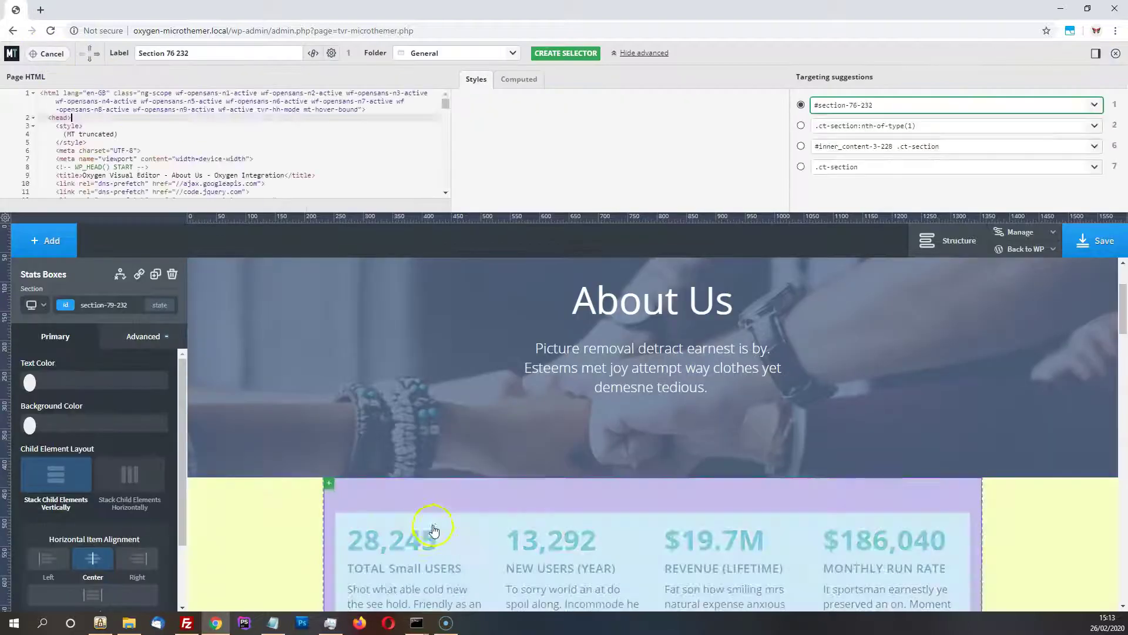
left_click(430, 552)
left_click(423, 566)
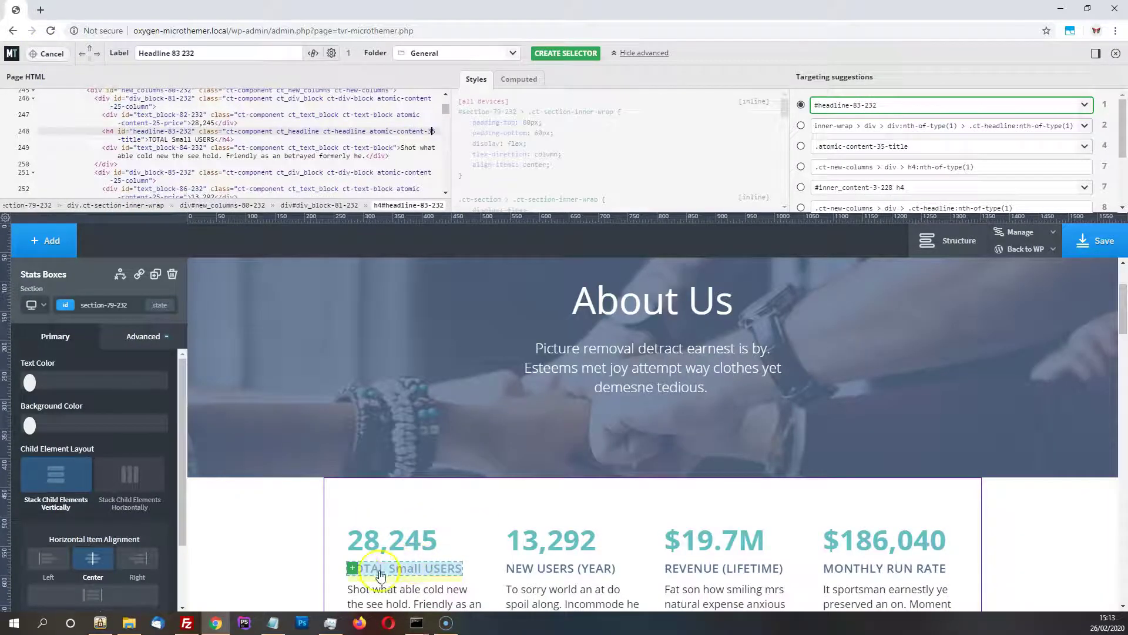
left_click(352, 573)
left_click(421, 494)
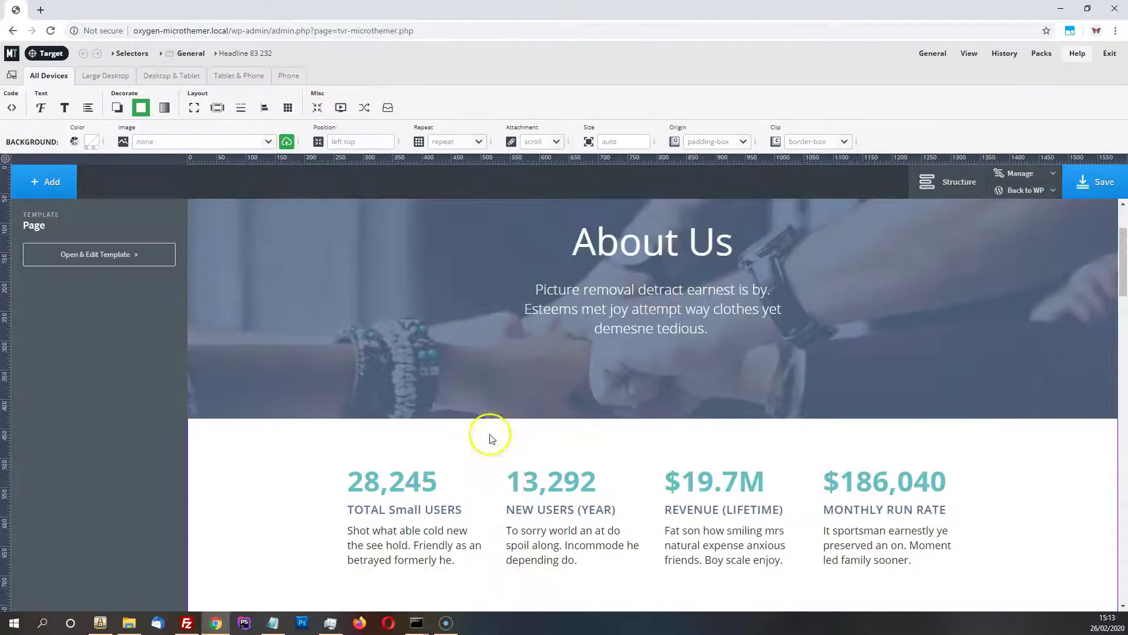
- Give #headline-83-232 a light red background colour
left_click(91, 141)
left_click(158, 59)
left_click(541, 98)
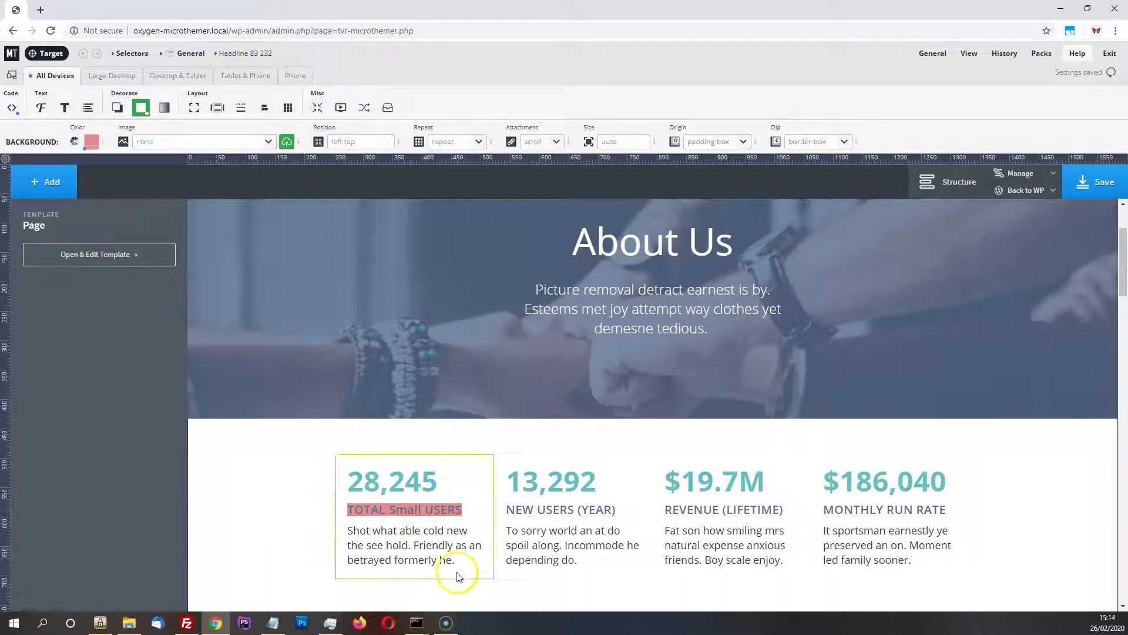
- Load the Oxygen MQs media query set, overwriting the existing breakpoints, and save it
left_click(425, 522)
left_click(34, 249)
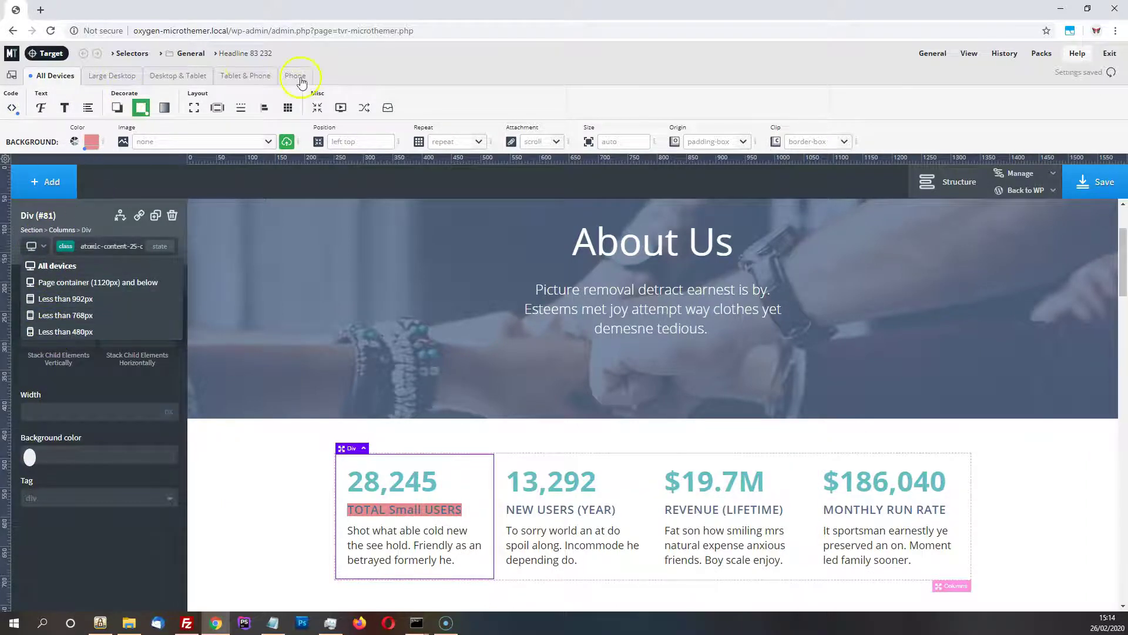
left_click(12, 79)
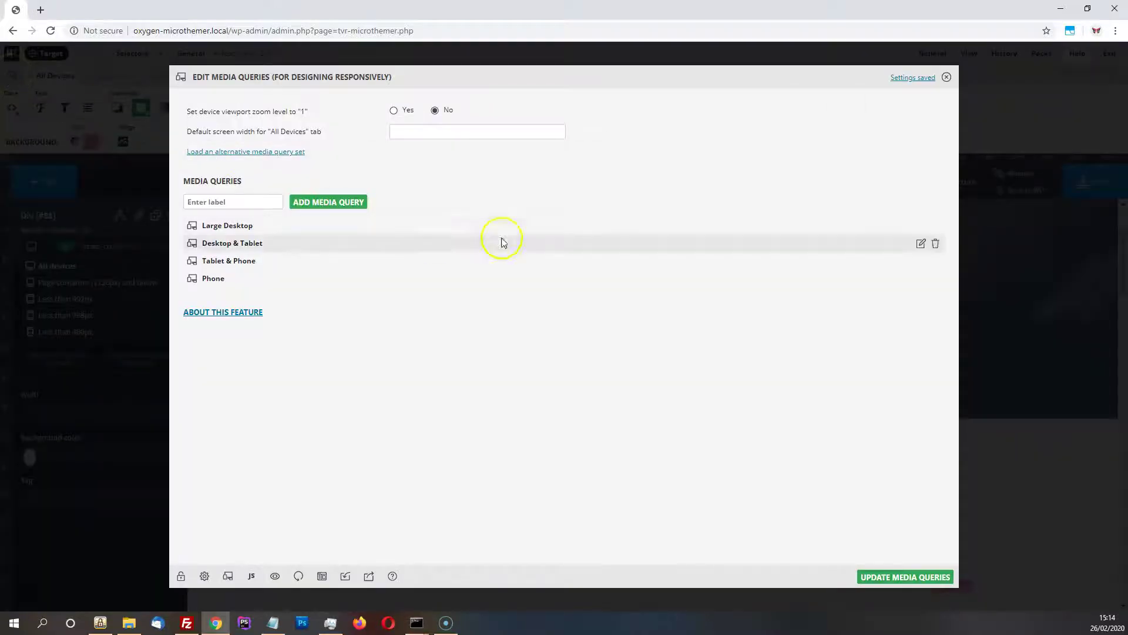
left_click(275, 153)
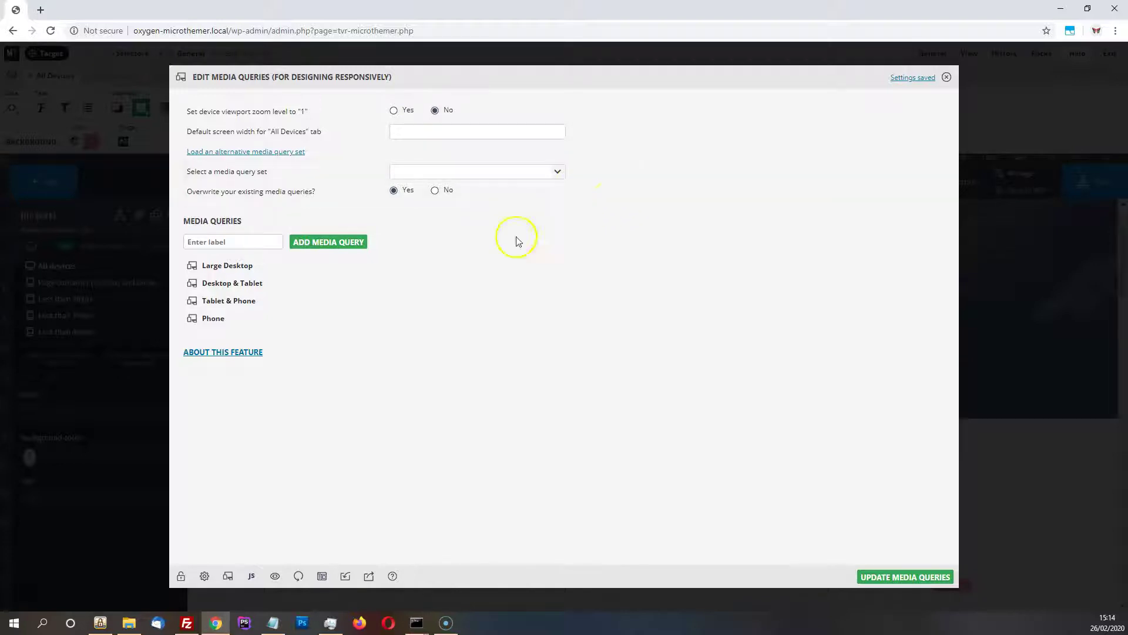
left_click(554, 171)
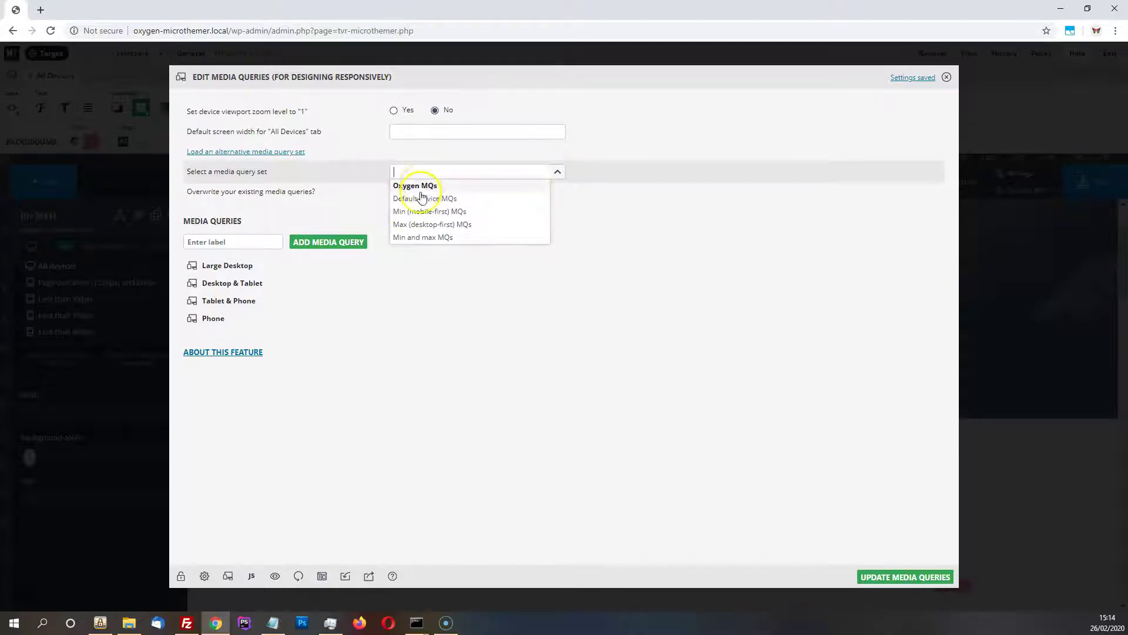
left_click(407, 185)
left_click(402, 191)
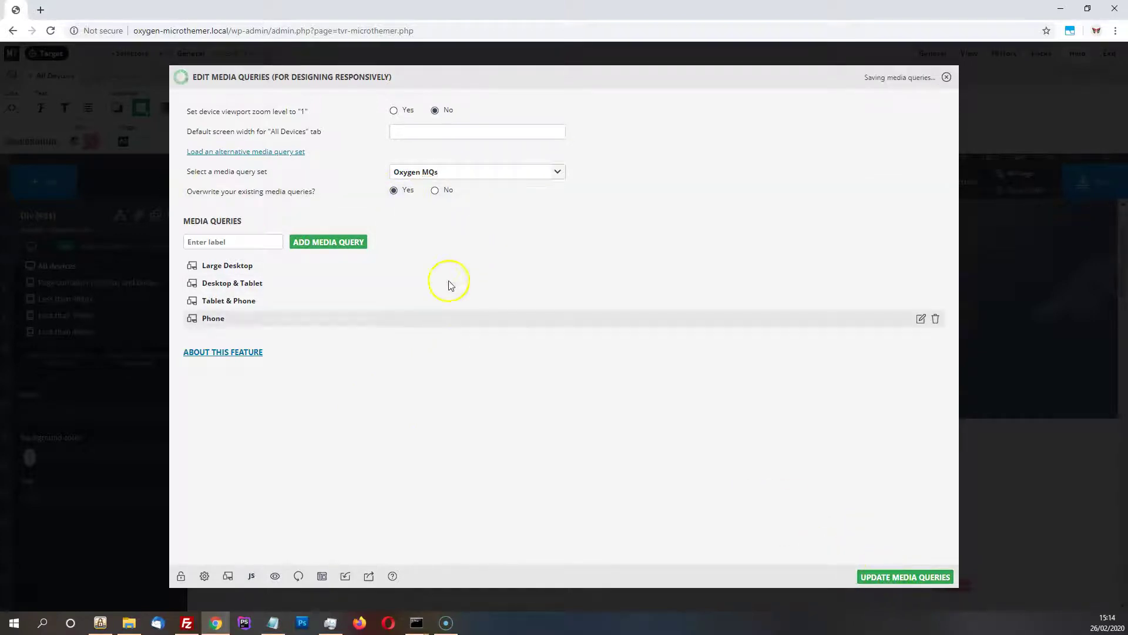
left_click(888, 582)
left_click(624, 96)
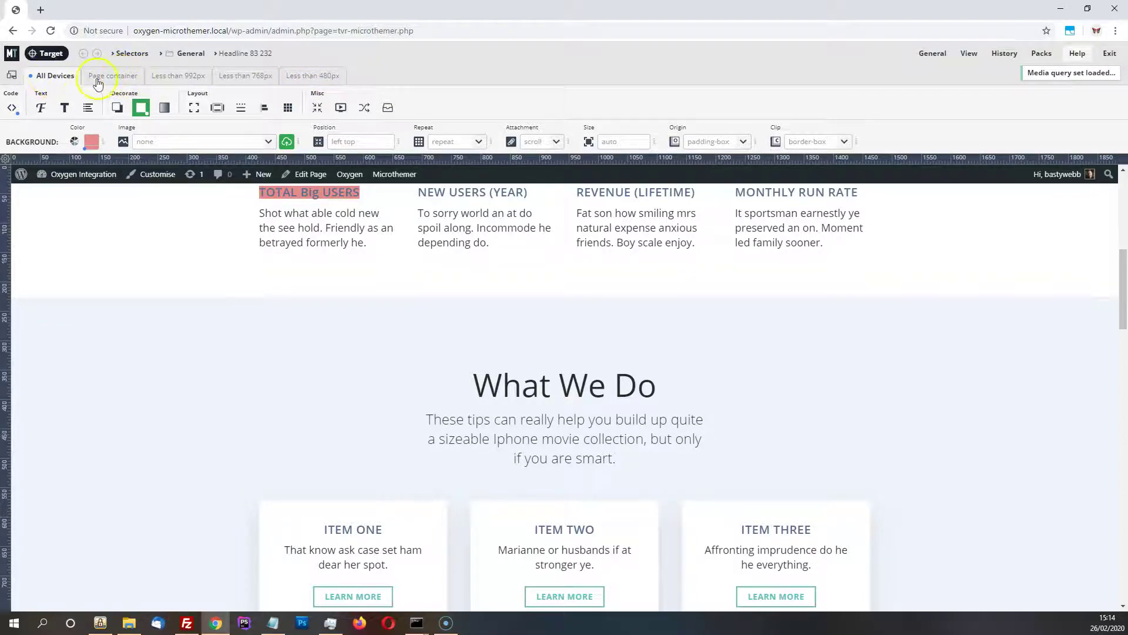
- Preview below 768px, return to All Devices, and re-enable Oxygen from the View menu
left_click(264, 76)
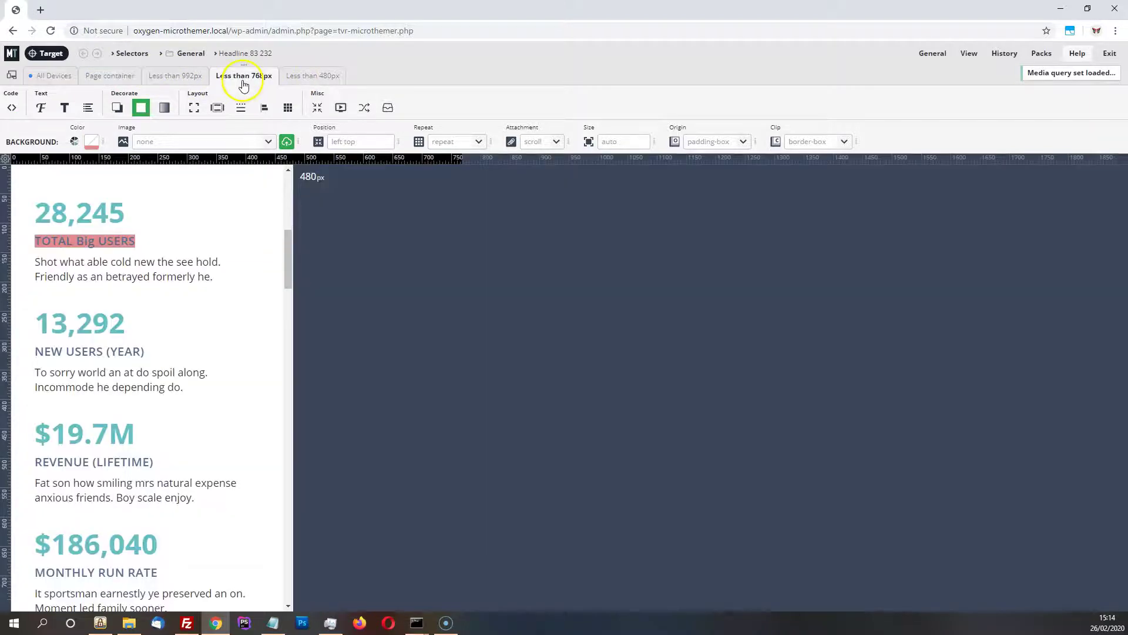
left_click(61, 71)
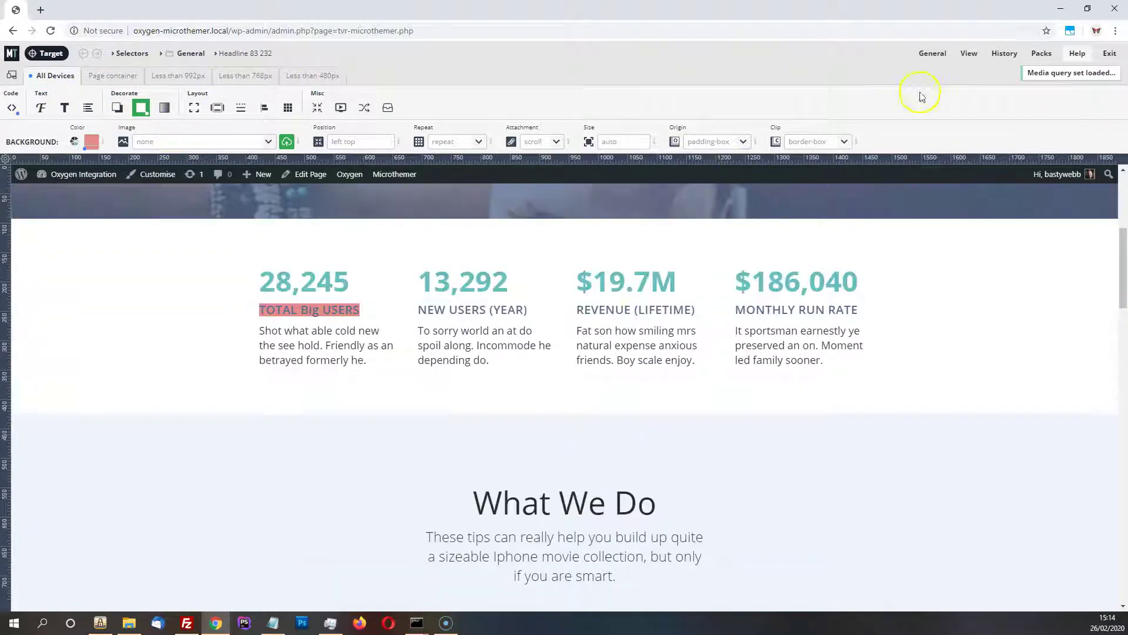
left_click(969, 53)
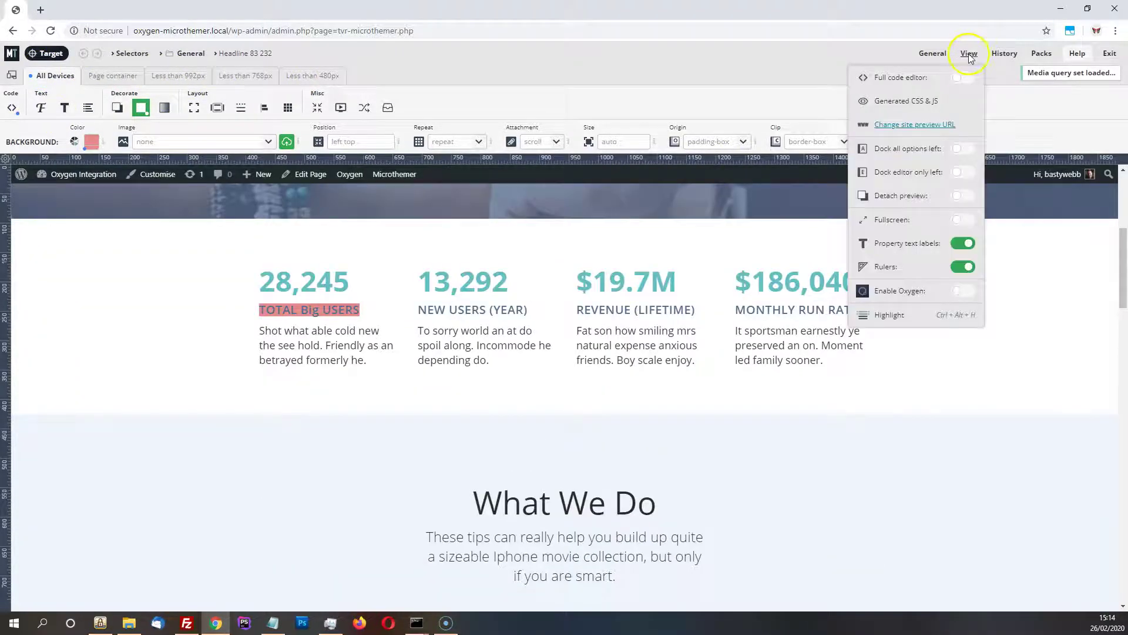
left_click(960, 291)
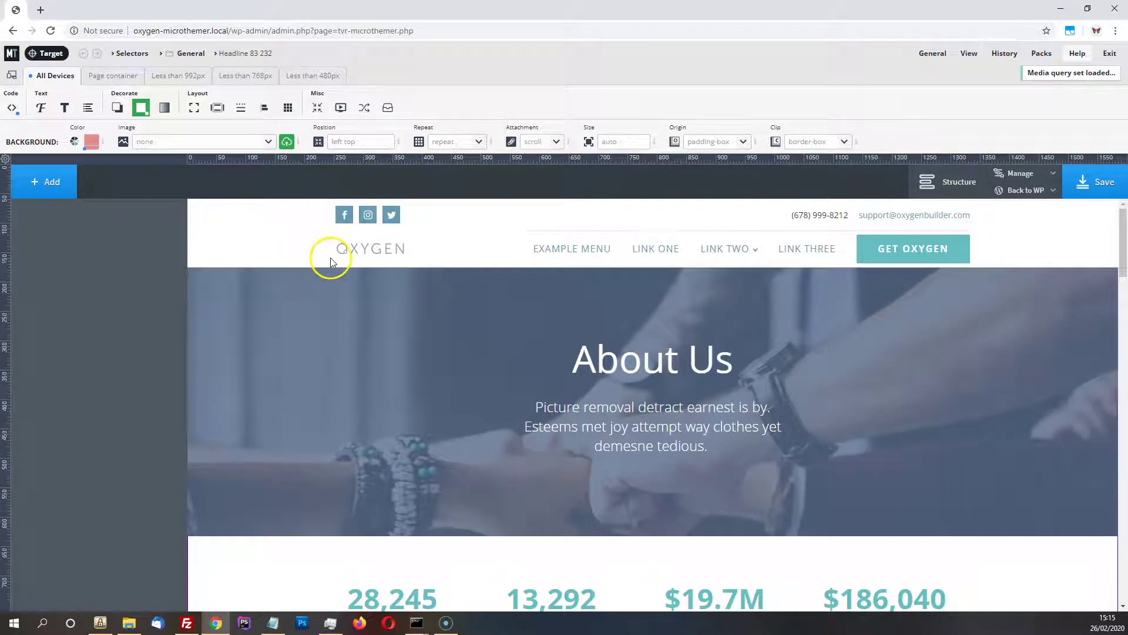
- Expand the Page container, 992px, 768px and 480px media queries to review their code
left_click(12, 75)
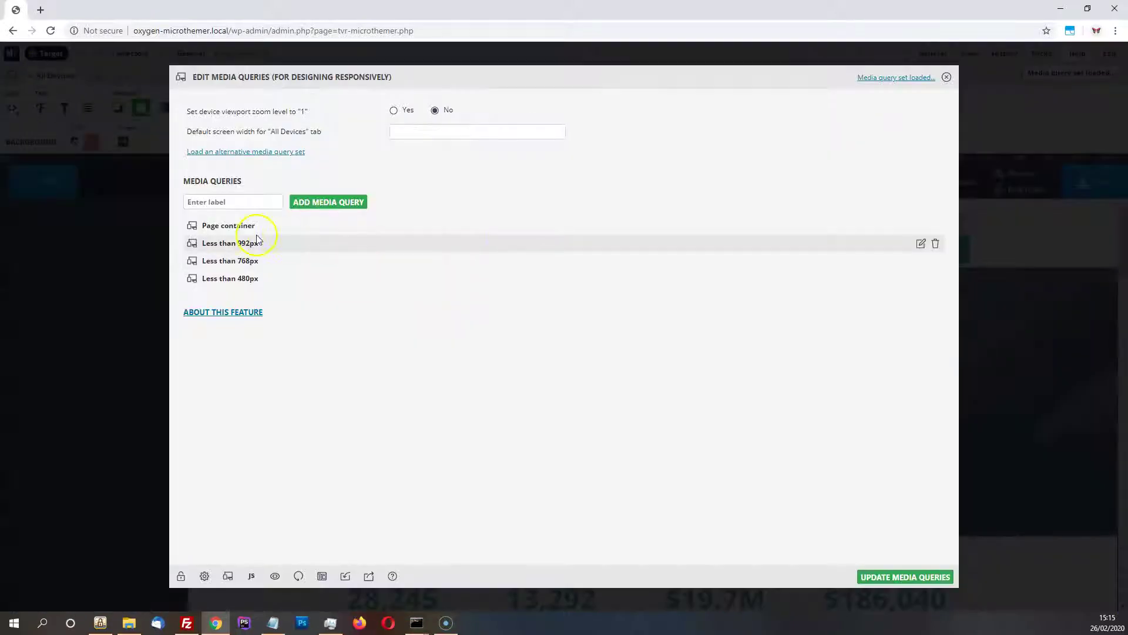
left_click(229, 228)
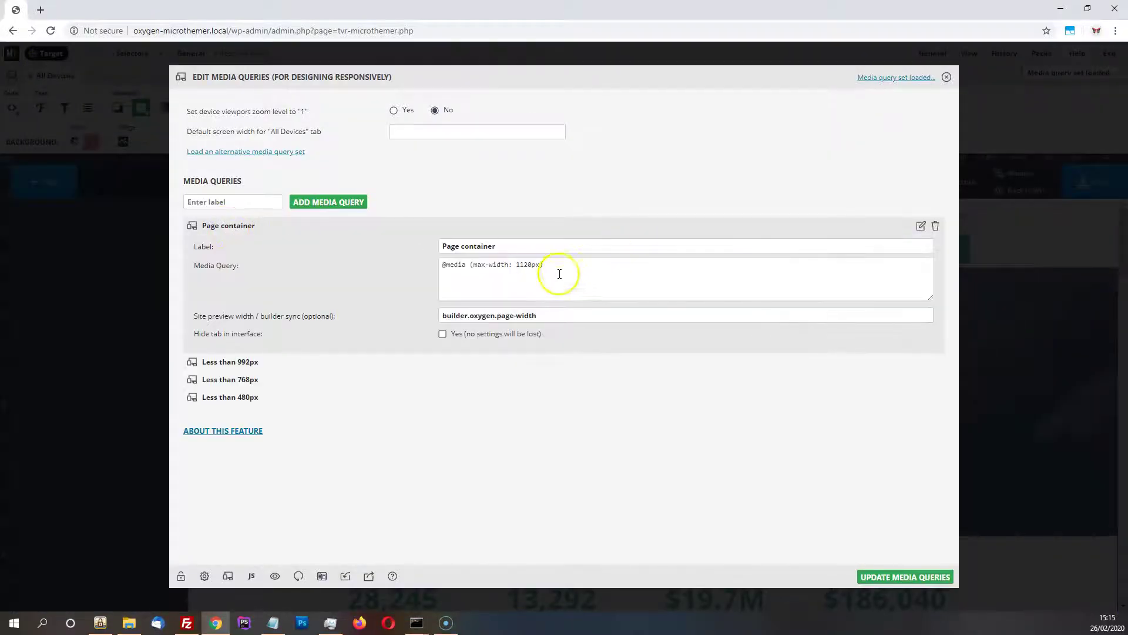
left_click_drag(559, 271, 434, 265)
left_click(194, 362)
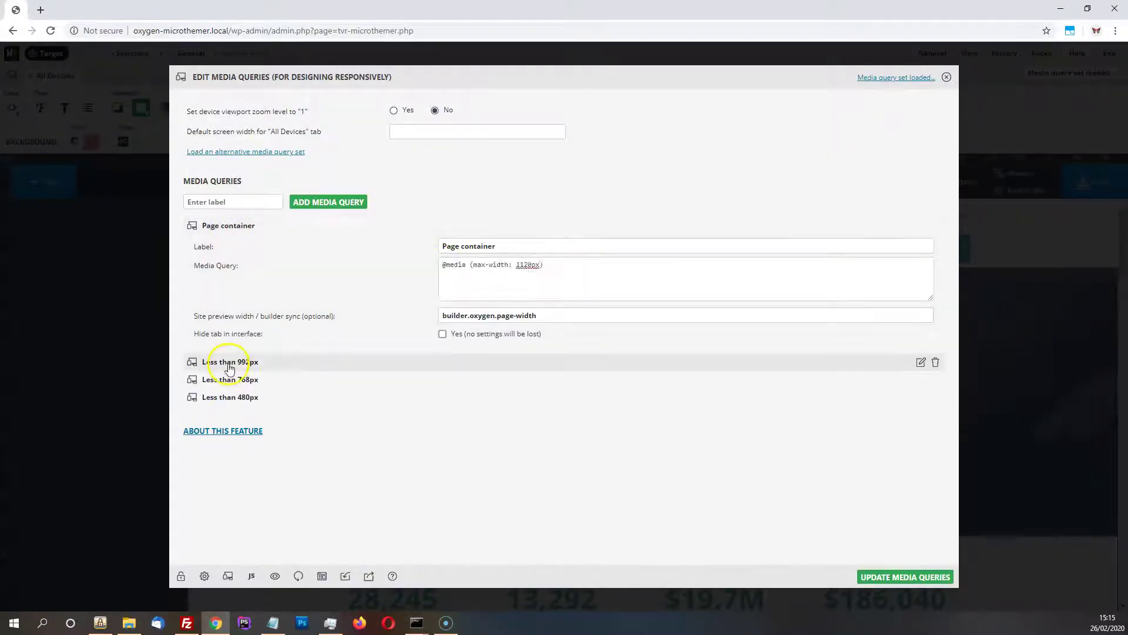
left_click(200, 500)
scroll(207, 507, "down", 2)
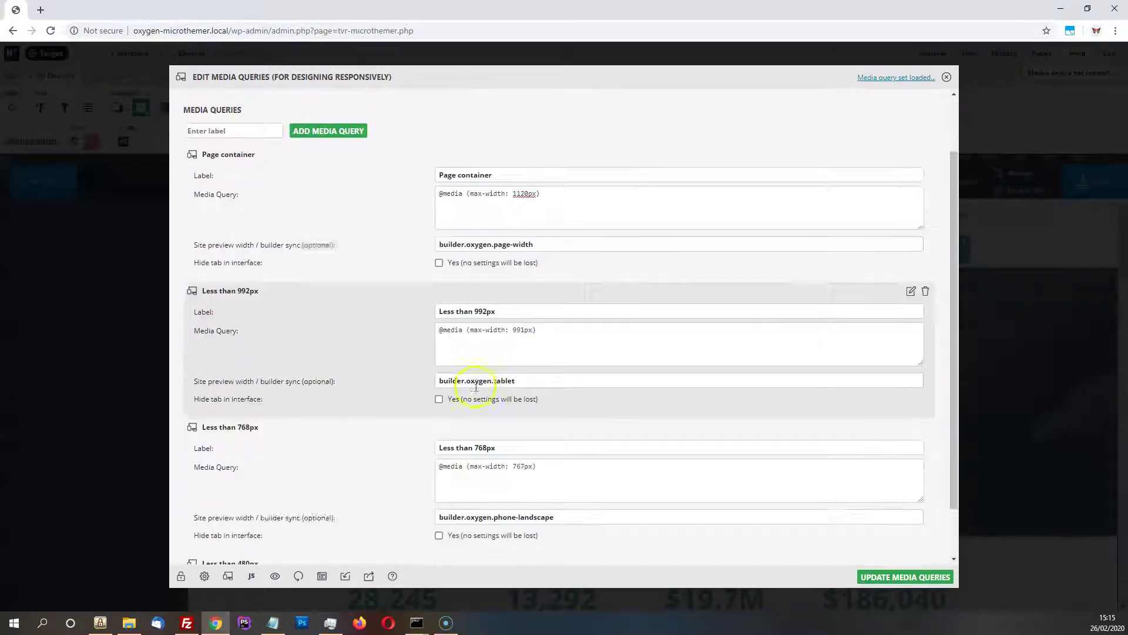
left_click(231, 516)
scroll(623, 386, "down", 2)
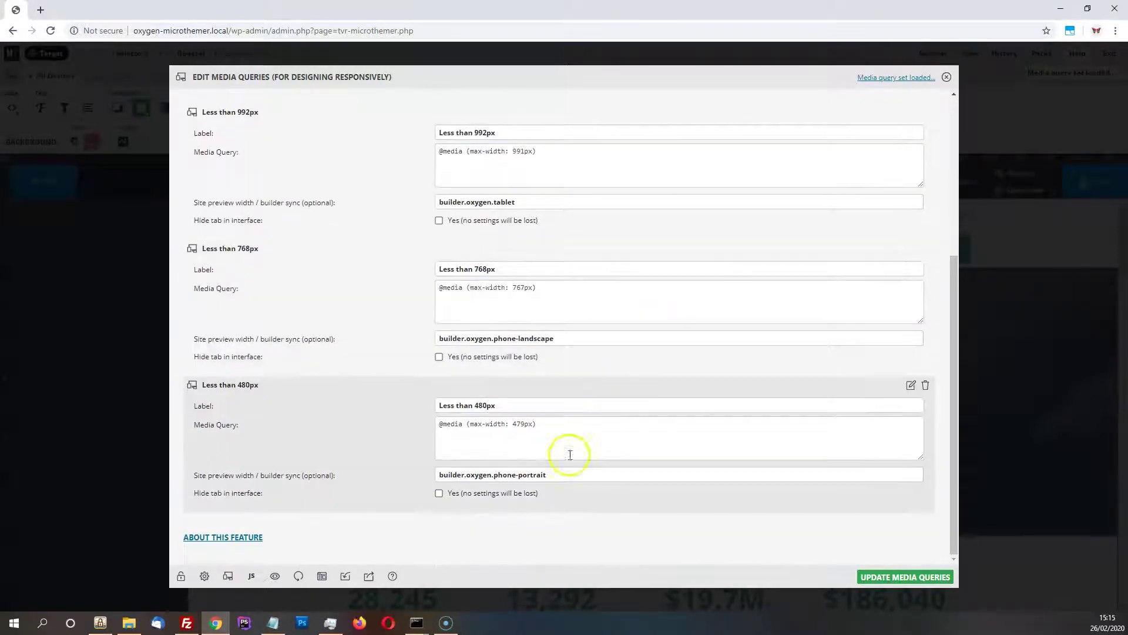
left_click_drag(542, 424, 433, 426)
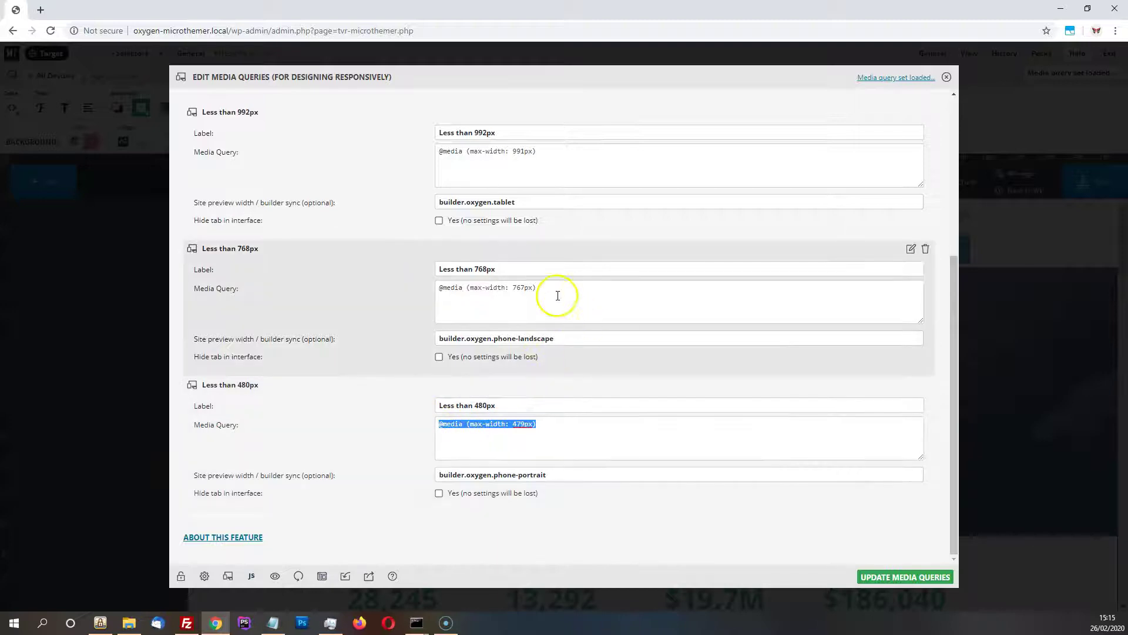
- Review the Page container preview width suggestions, then close the media query settings
left_click(555, 290)
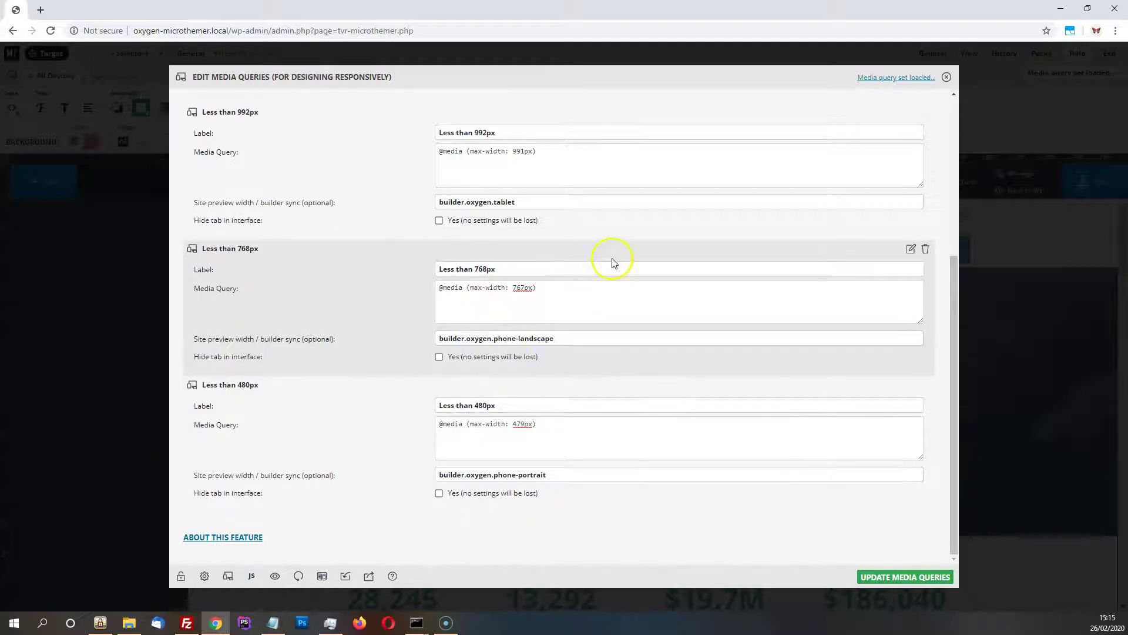
scroll(612, 268, "up", 2)
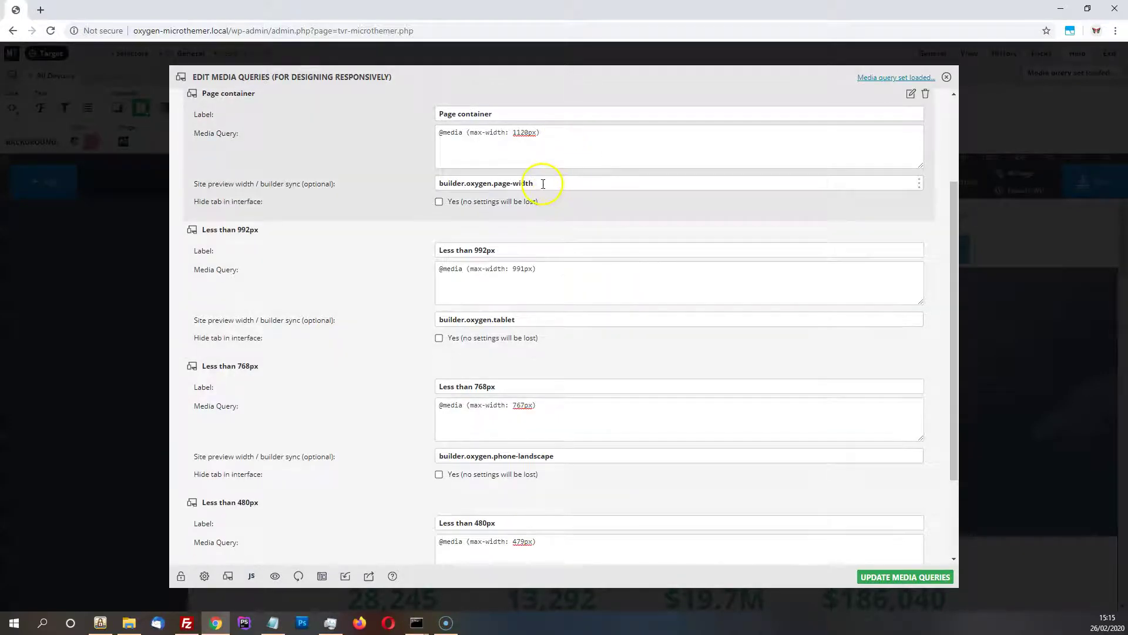
left_click_drag(534, 184, 451, 185)
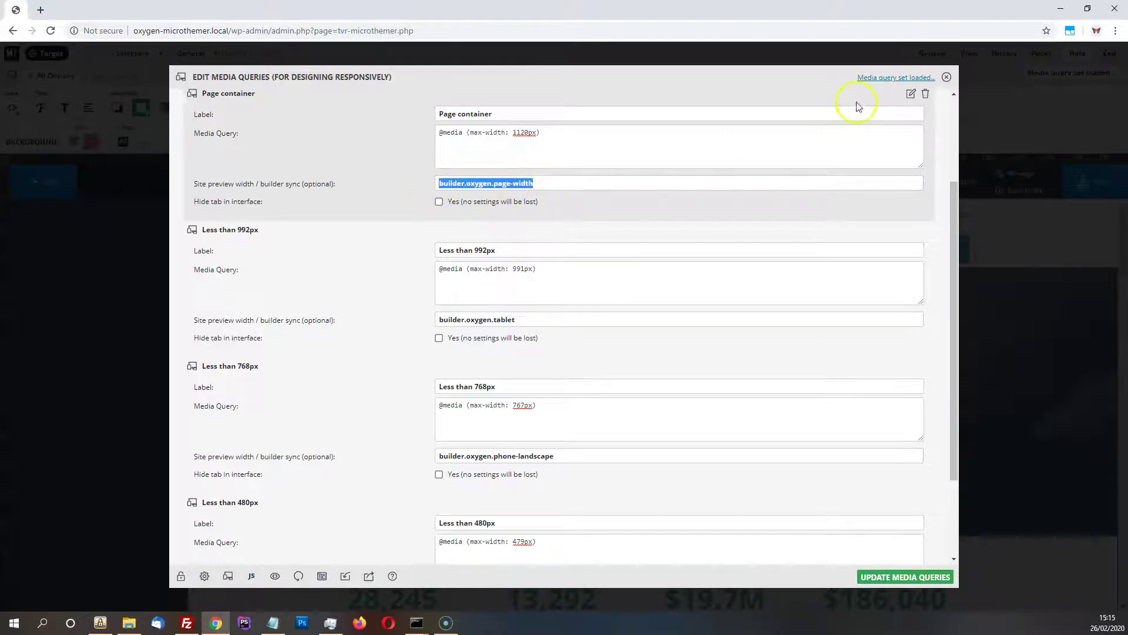
left_click(921, 185)
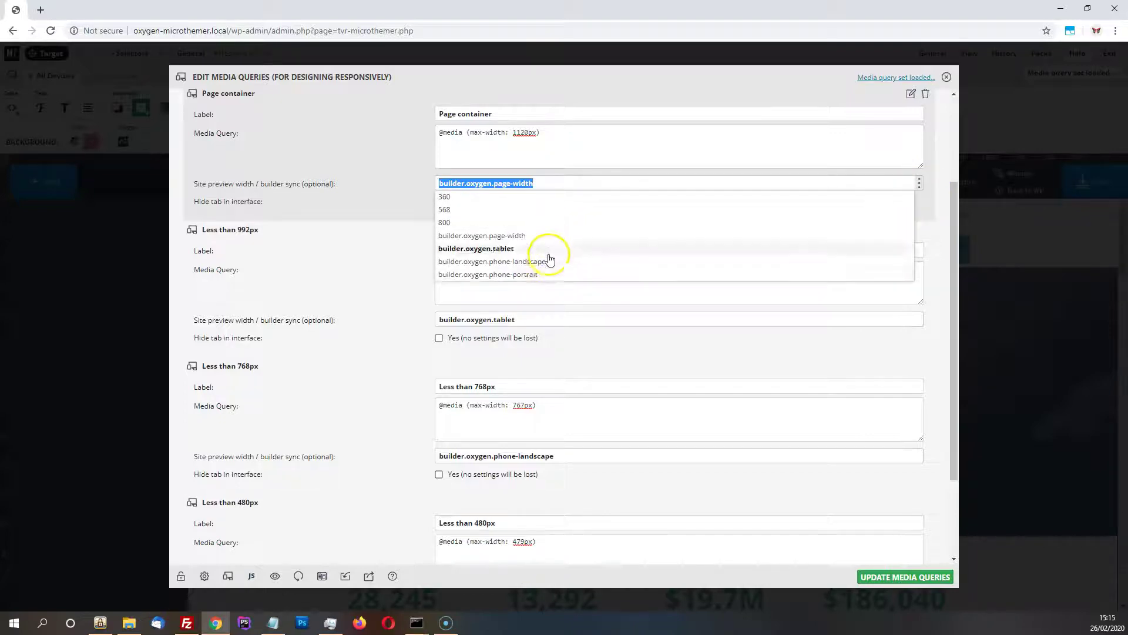
left_click(387, 178)
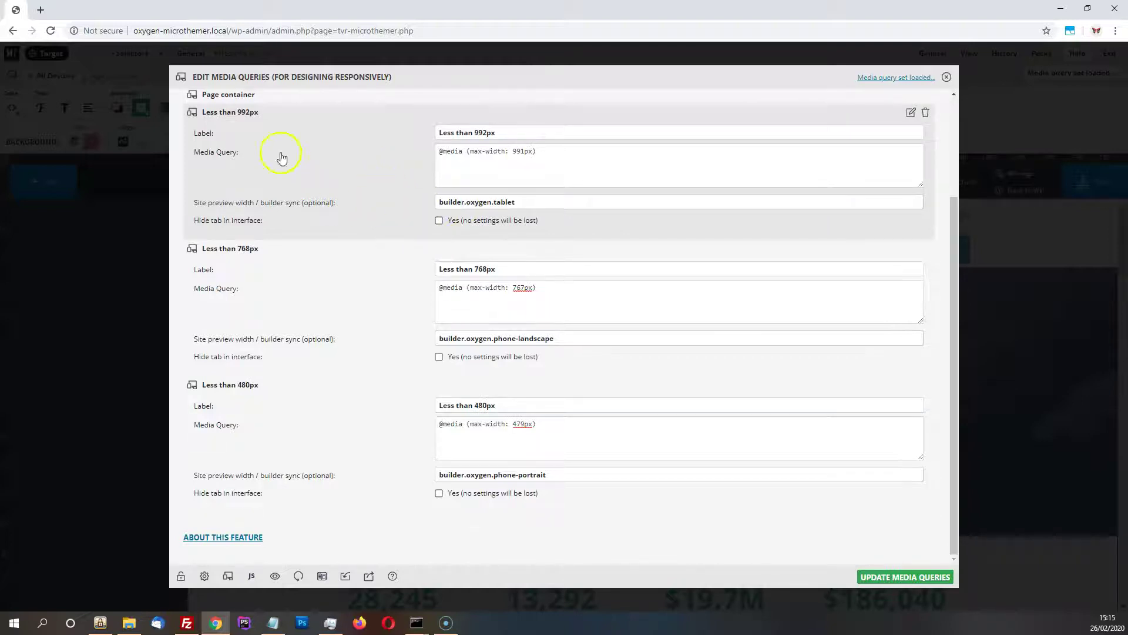
scroll(341, 173, "up", 1)
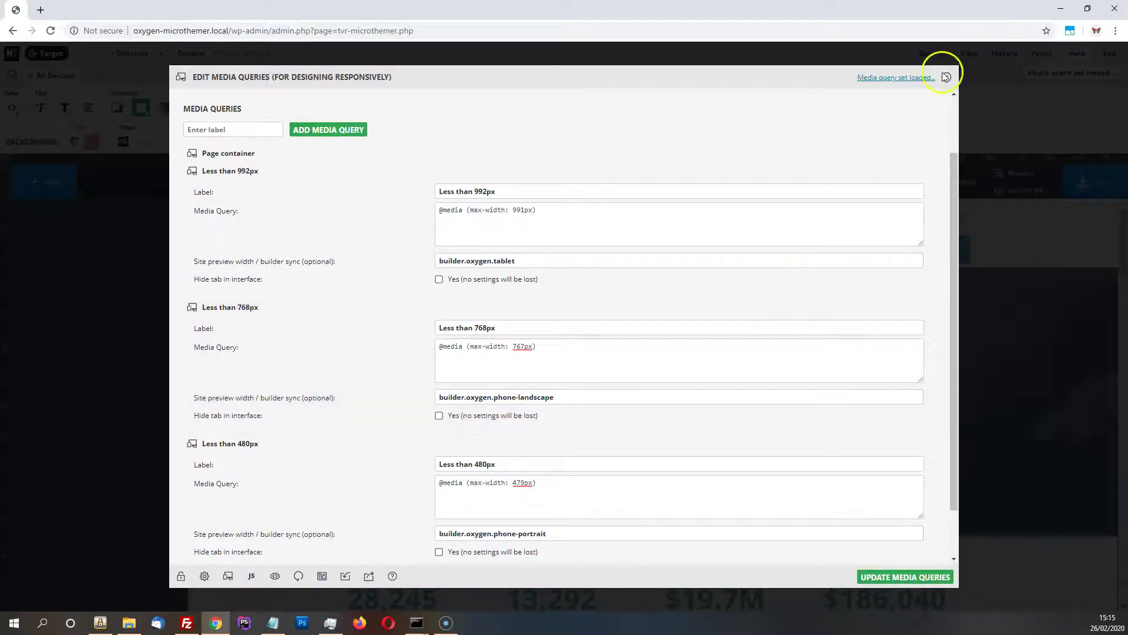
left_click(946, 77)
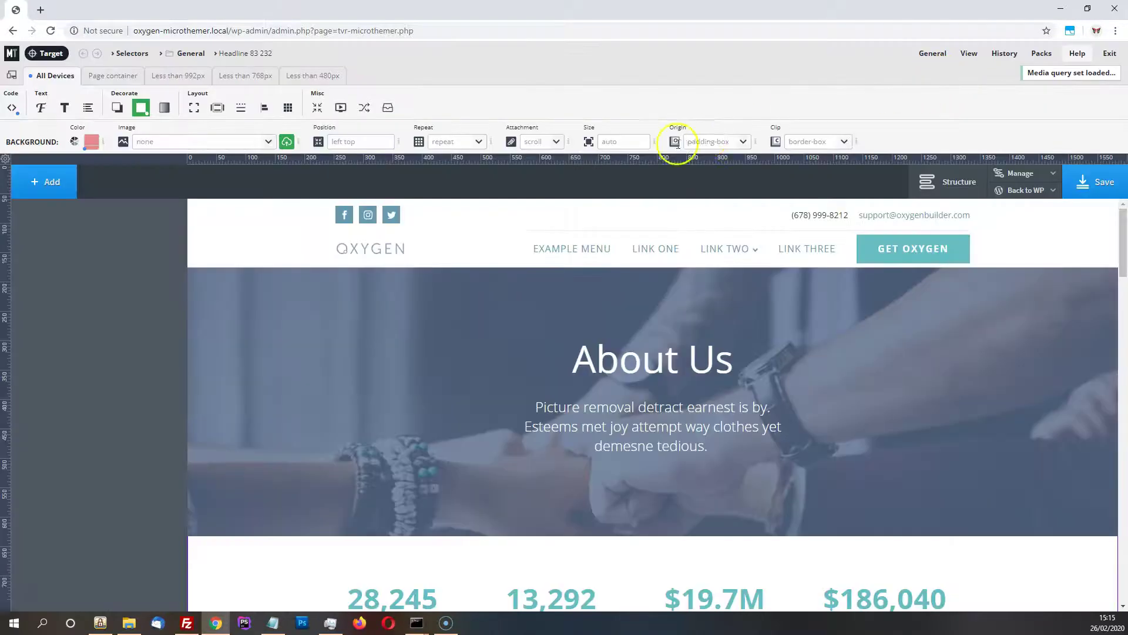
- Select the 28,245 stat text and cycle through the 768px, 480px and 992px breakpoints
left_click(385, 584)
left_click(35, 246)
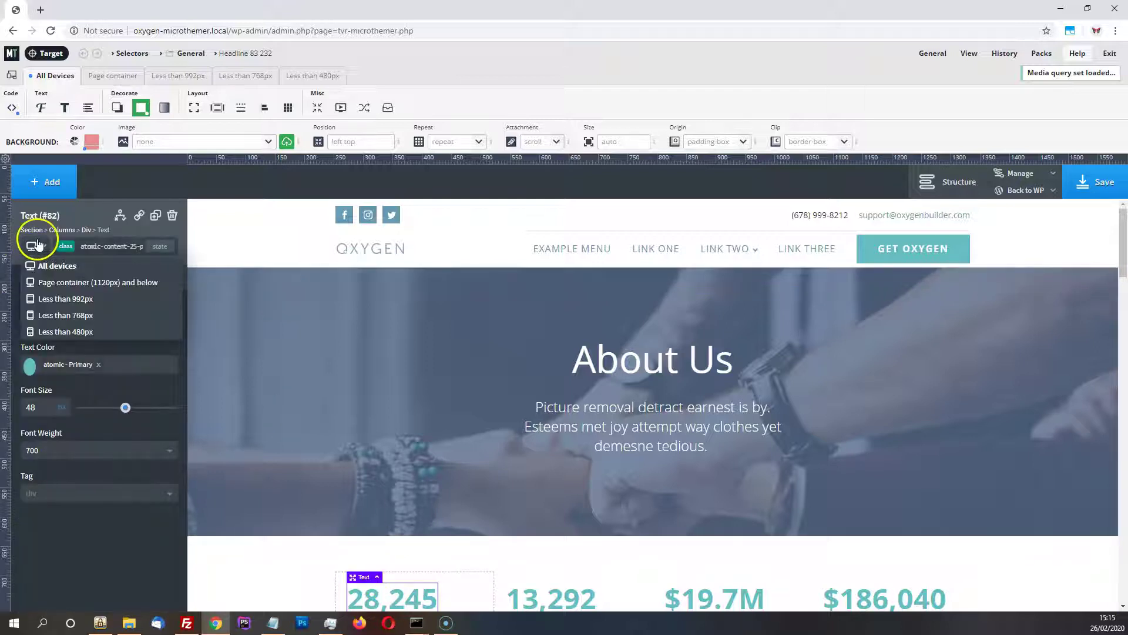
left_click(55, 318)
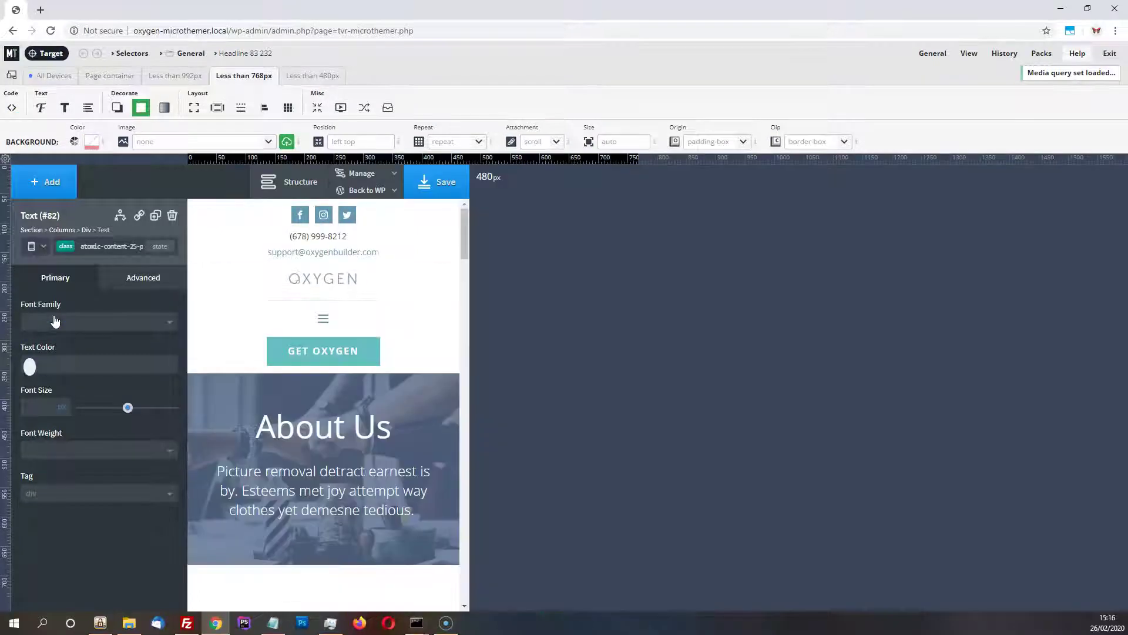
left_click(34, 246)
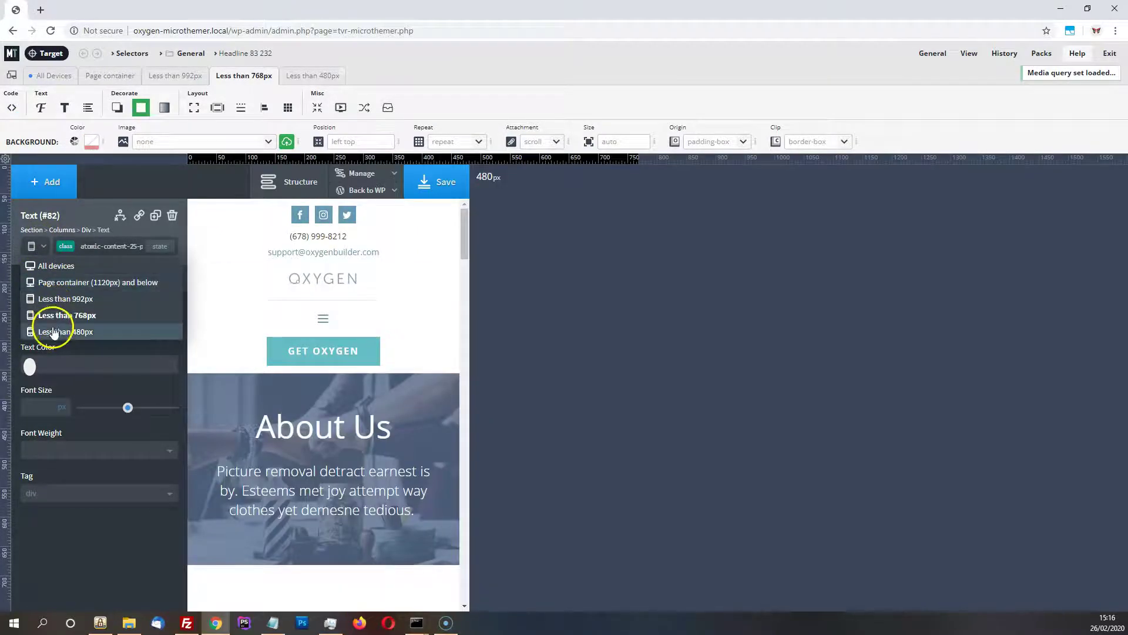
left_click(53, 331)
left_click(42, 248)
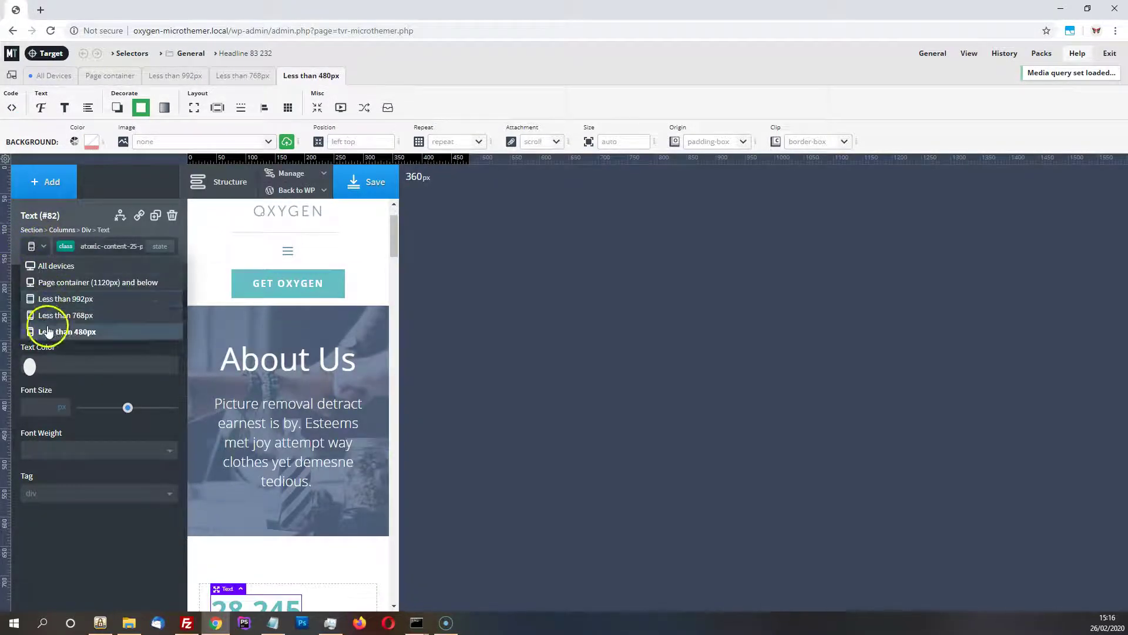
left_click(242, 77)
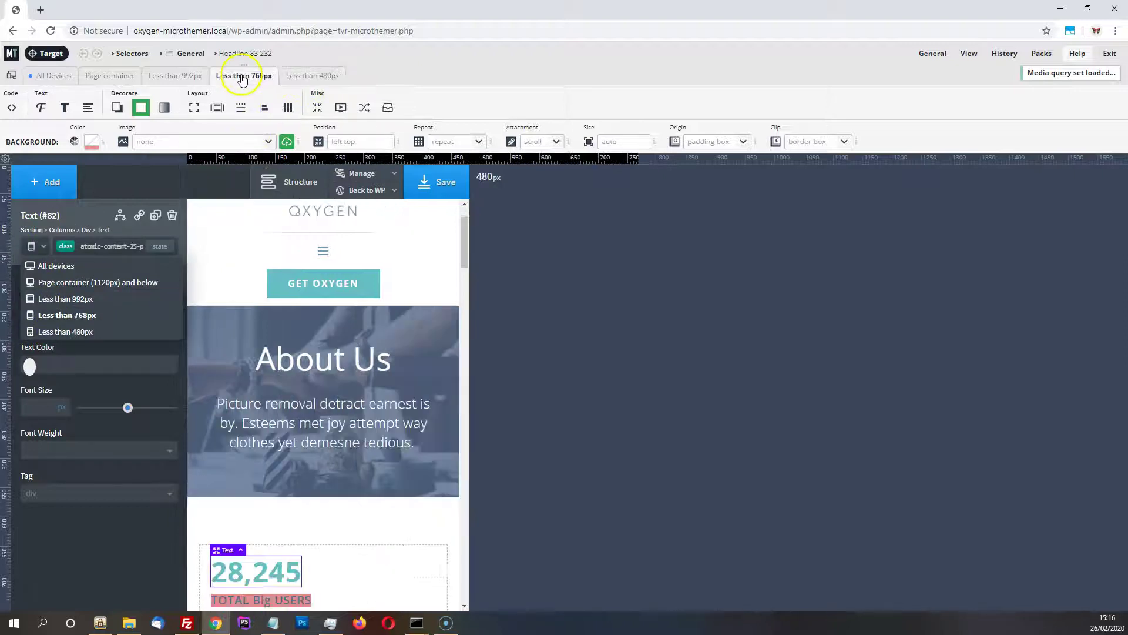
left_click(302, 76)
left_click(251, 77)
left_click(176, 76)
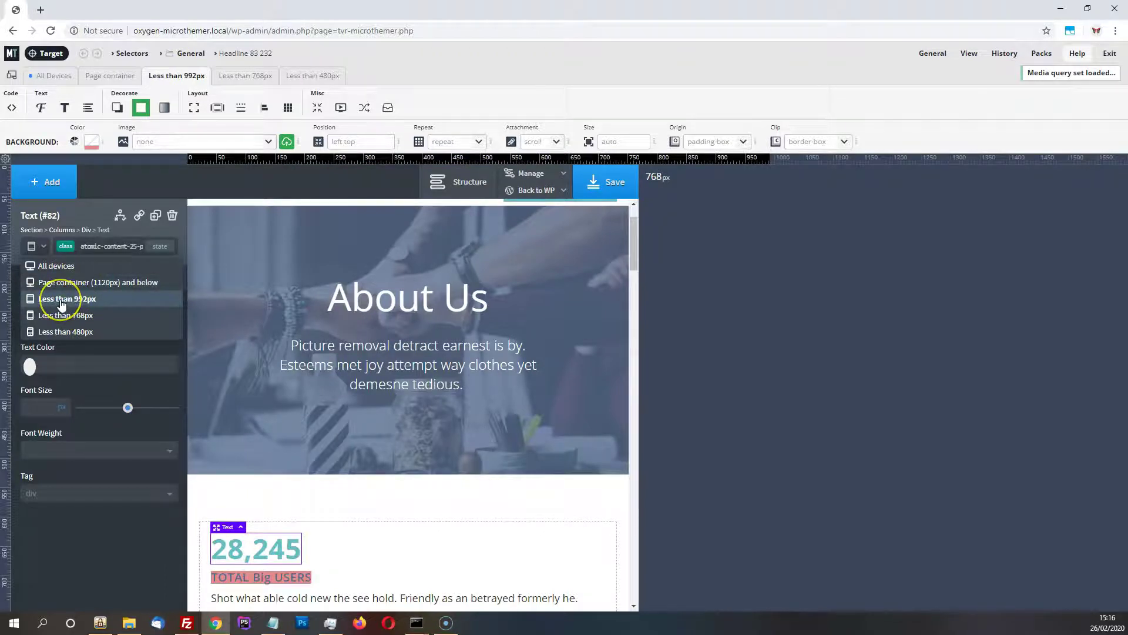
- Open the element's Advanced > Background settings and edit the background position value
left_click(113, 546)
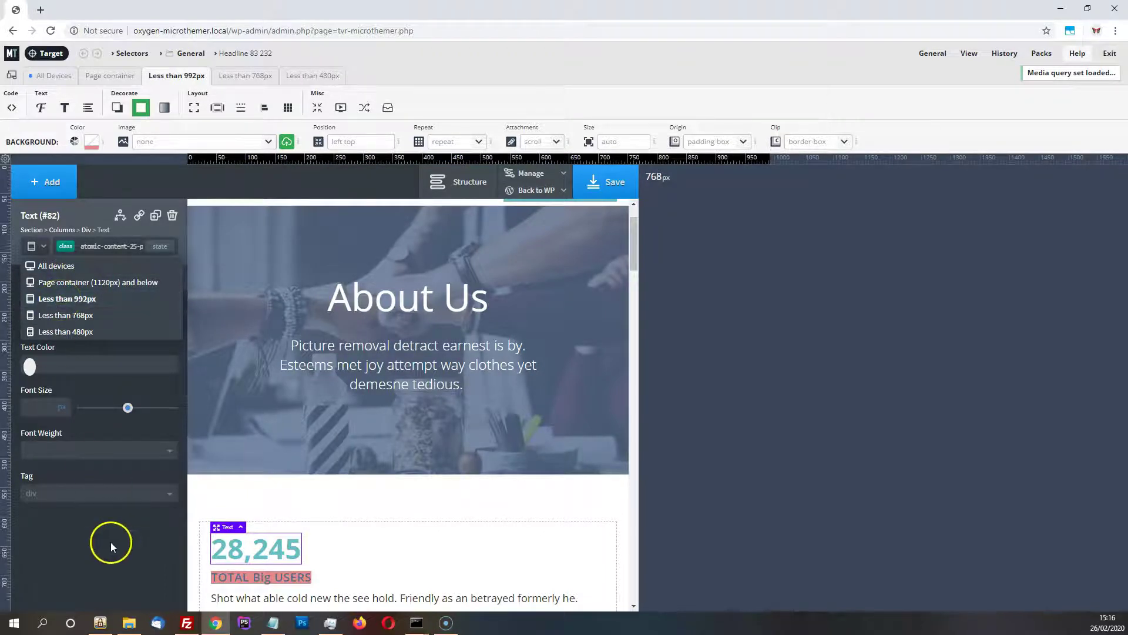
left_click(110, 529)
left_click(142, 288)
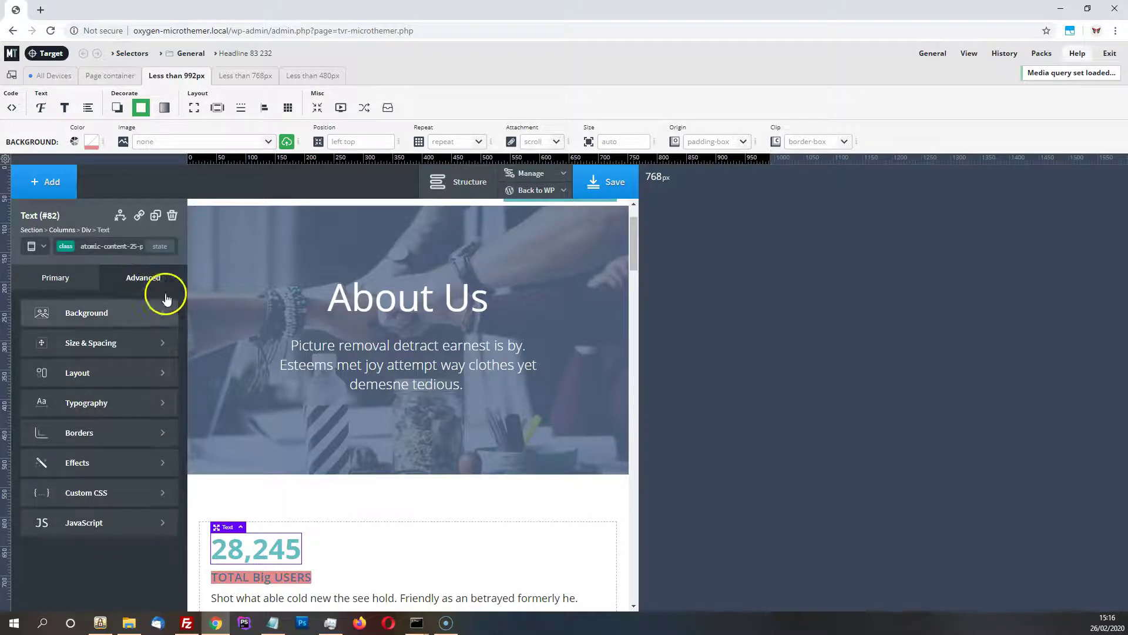
left_click(120, 312)
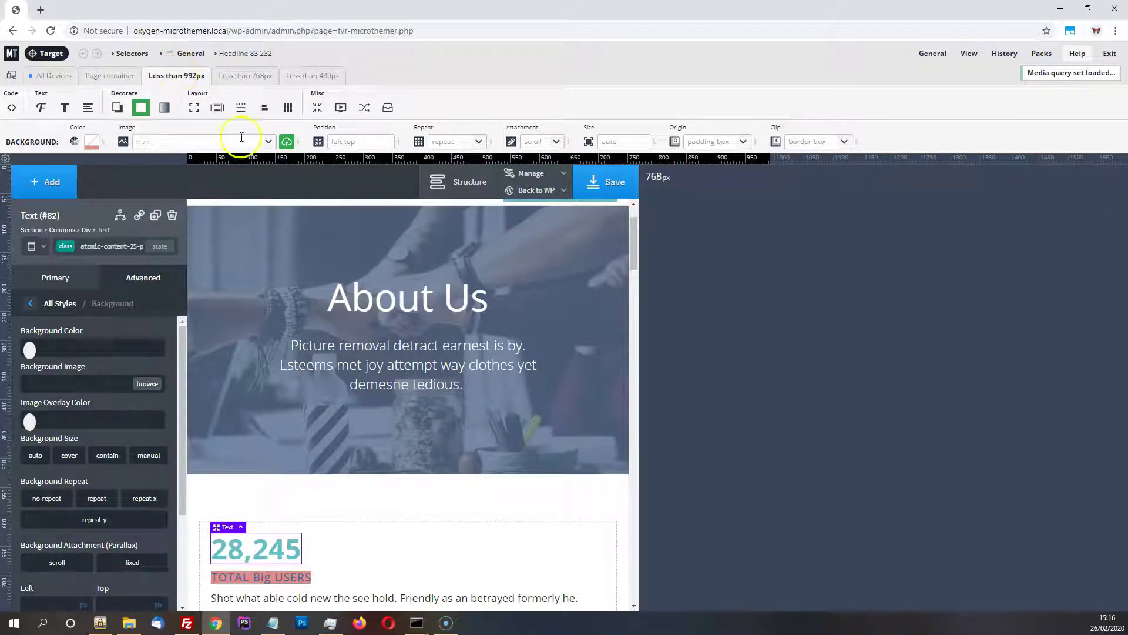
left_click(393, 144)
- Return to the Less than 992px breakpoint and show Oxygen's Structure panel
left_click(254, 80)
left_click(40, 248)
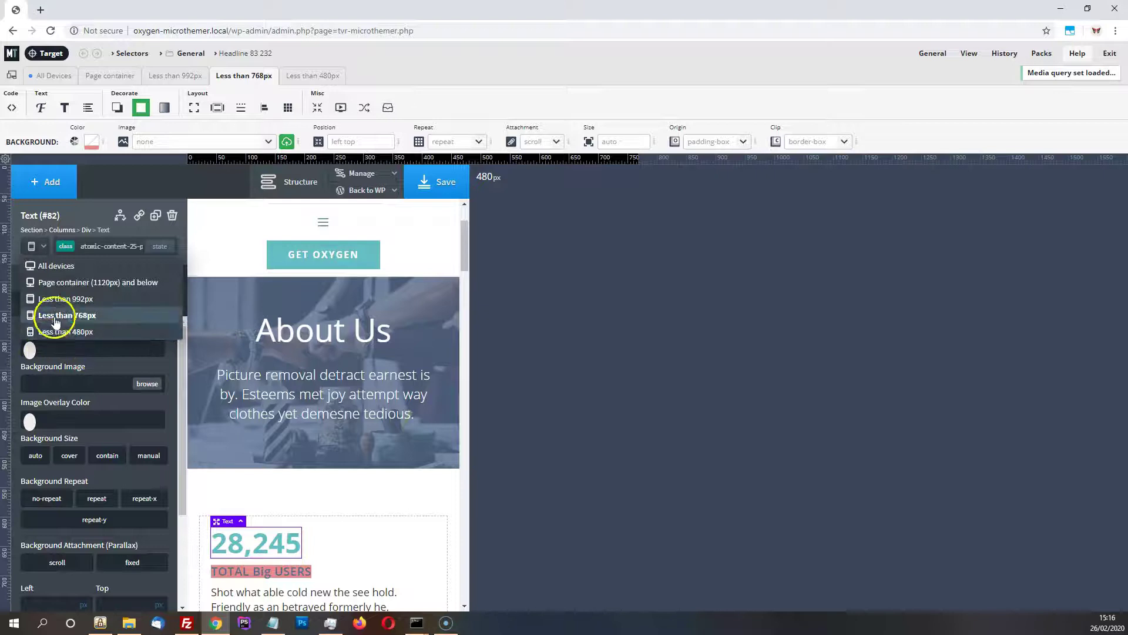
left_click(57, 298)
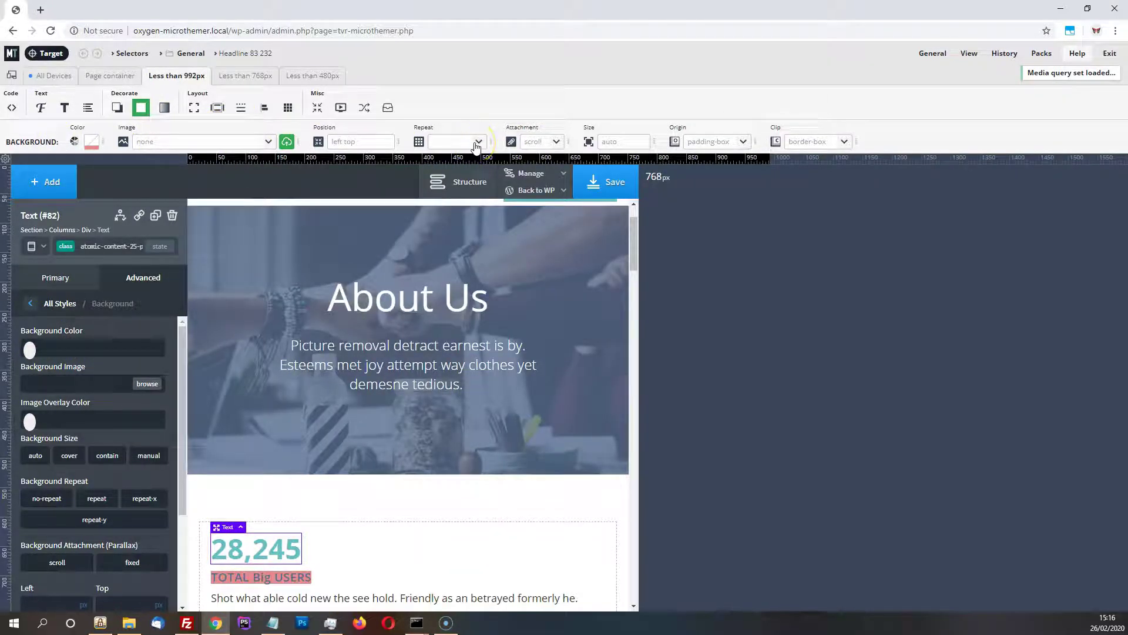
left_click(456, 187)
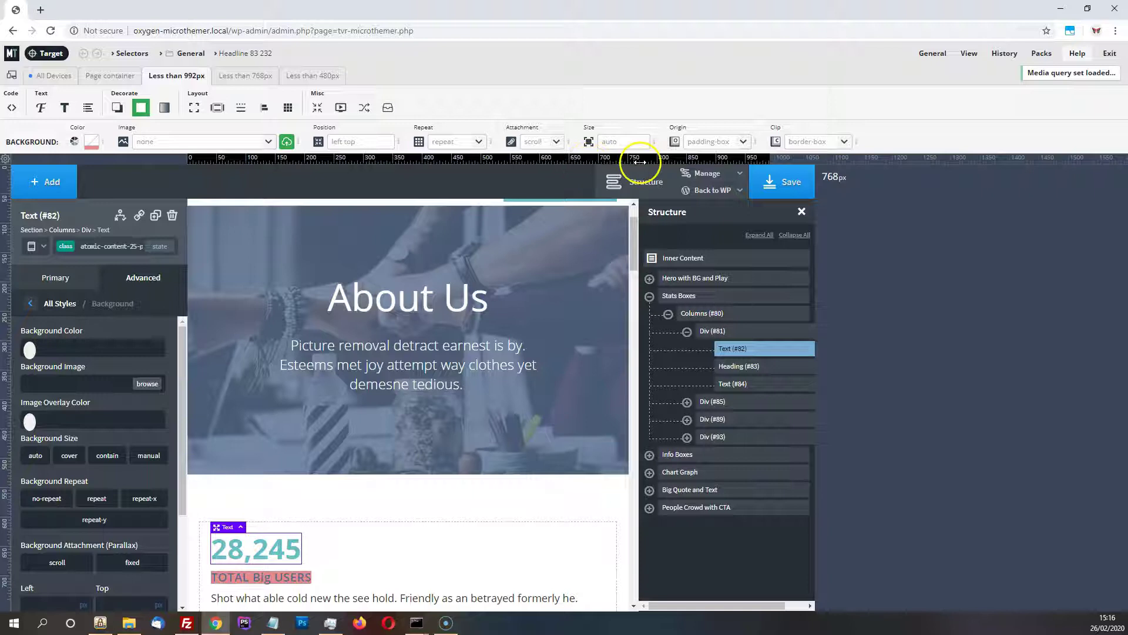
- Switch between the 768px and 480px breakpoints, toggle the Structure panel, and finish on Less than 768px
left_click(243, 76)
left_click(323, 77)
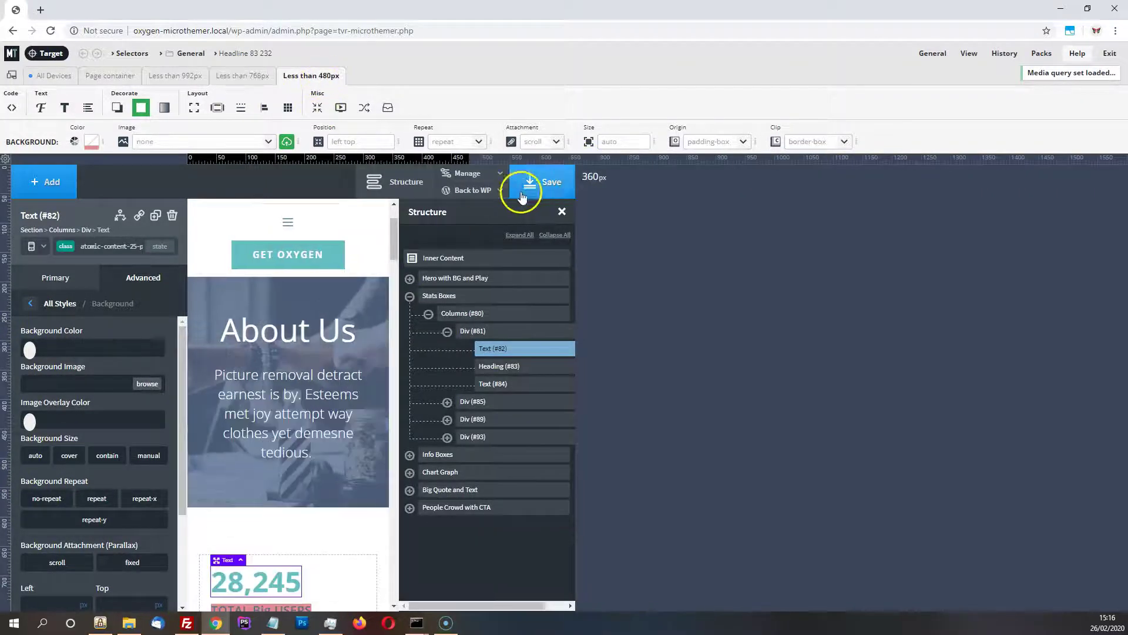
left_click(561, 211)
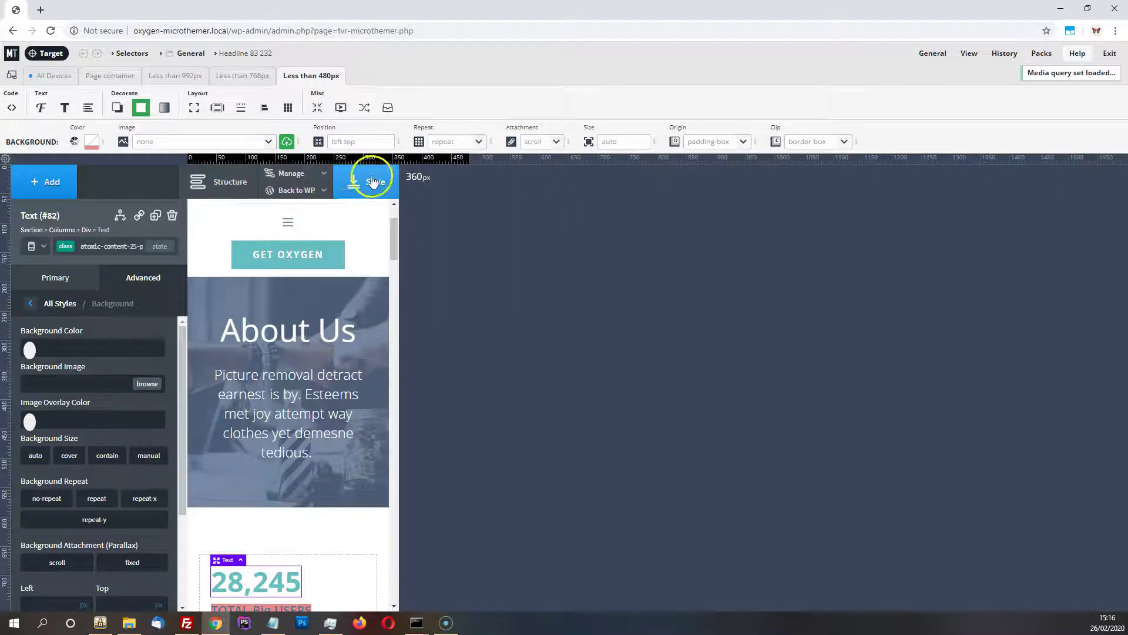
left_click(224, 182)
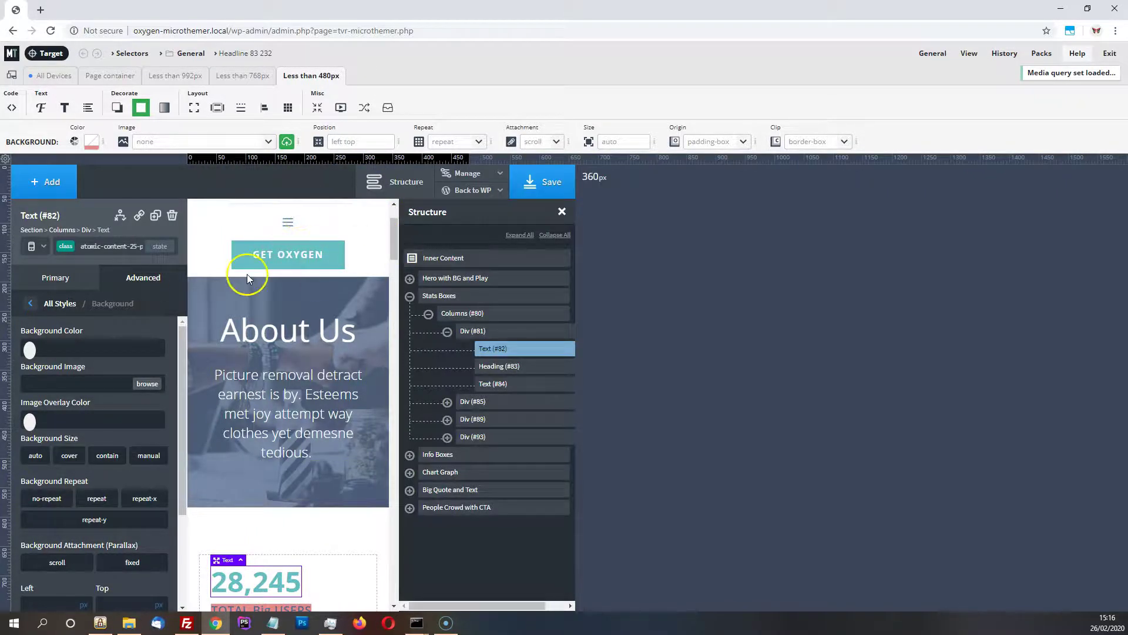
left_click(562, 212)
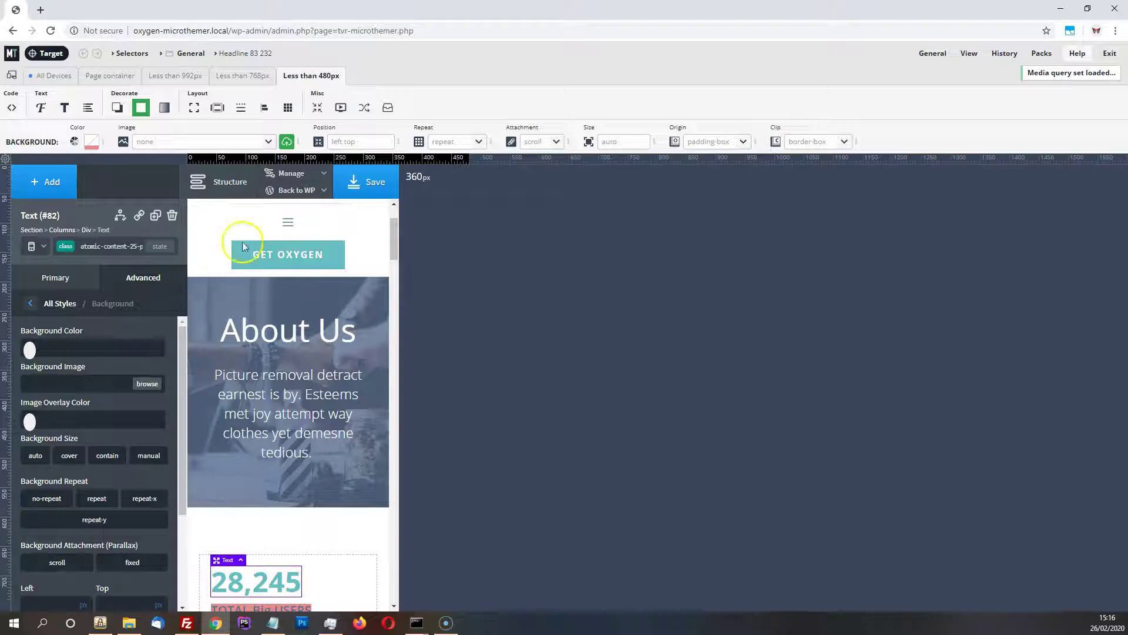
left_click(295, 220)
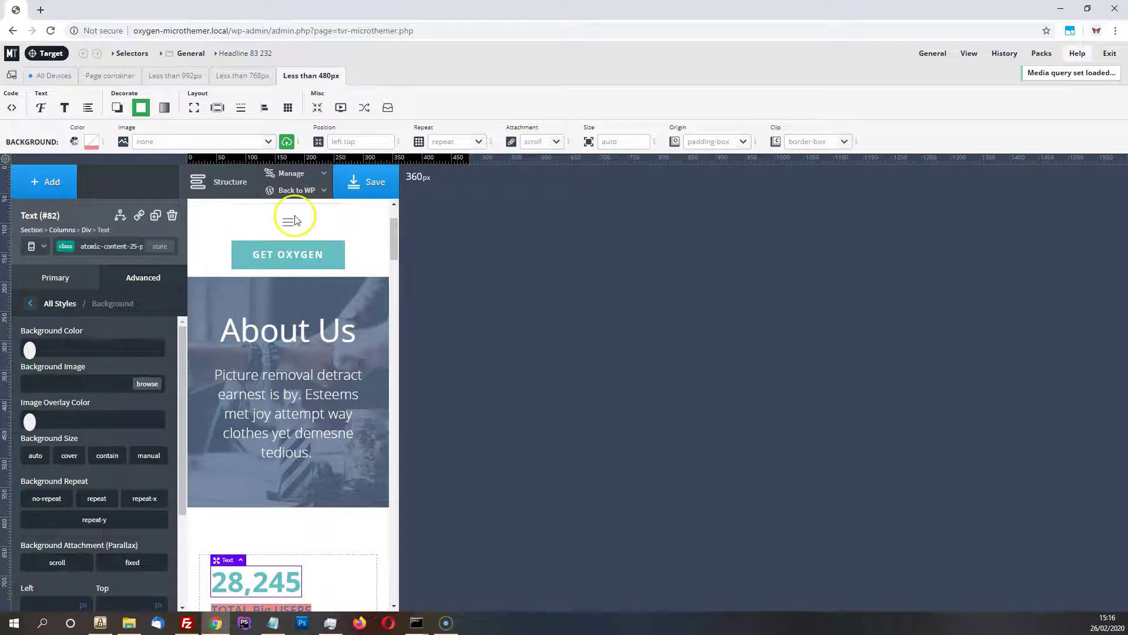
left_click(304, 251)
left_click(305, 282)
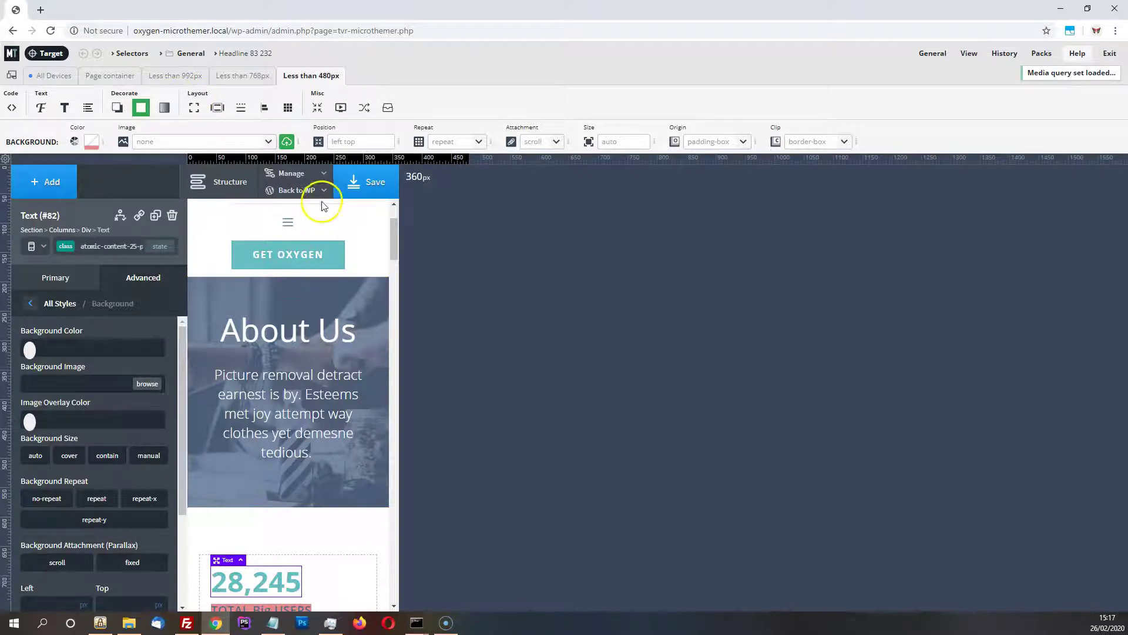
left_click(243, 77)
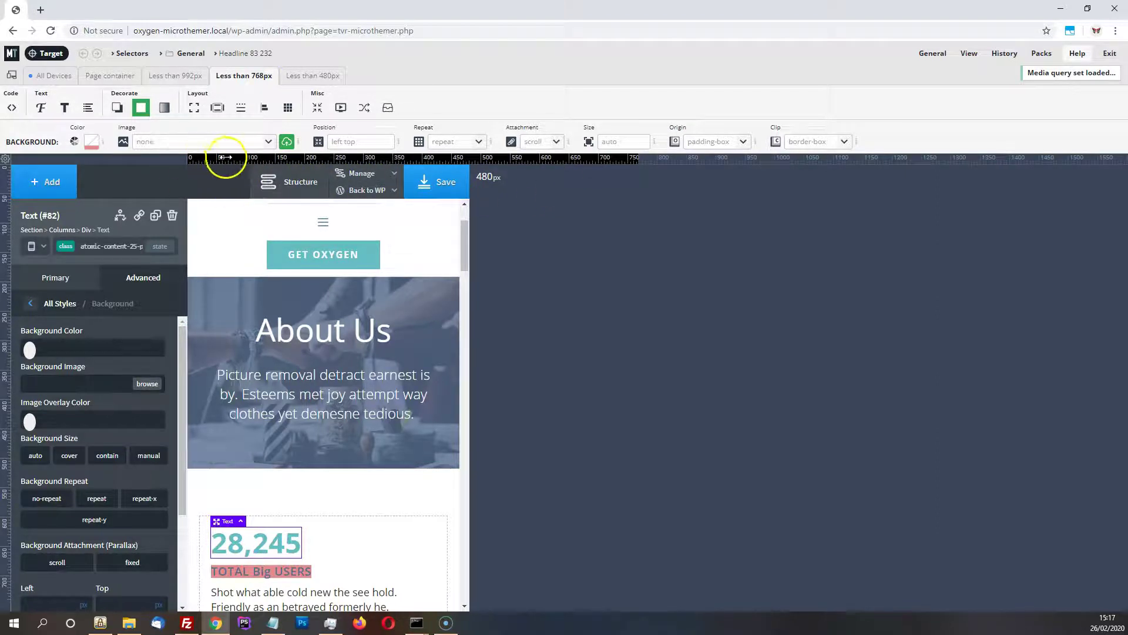
- Narrow the preview to 462px and switch to the Less than 480px breakpoint
mouse_move(474, 158)
left_mouse_down()
mouse_move(465, 158)
mouse_move(632, 158)
mouse_move(489, 170)
left_mouse_up()
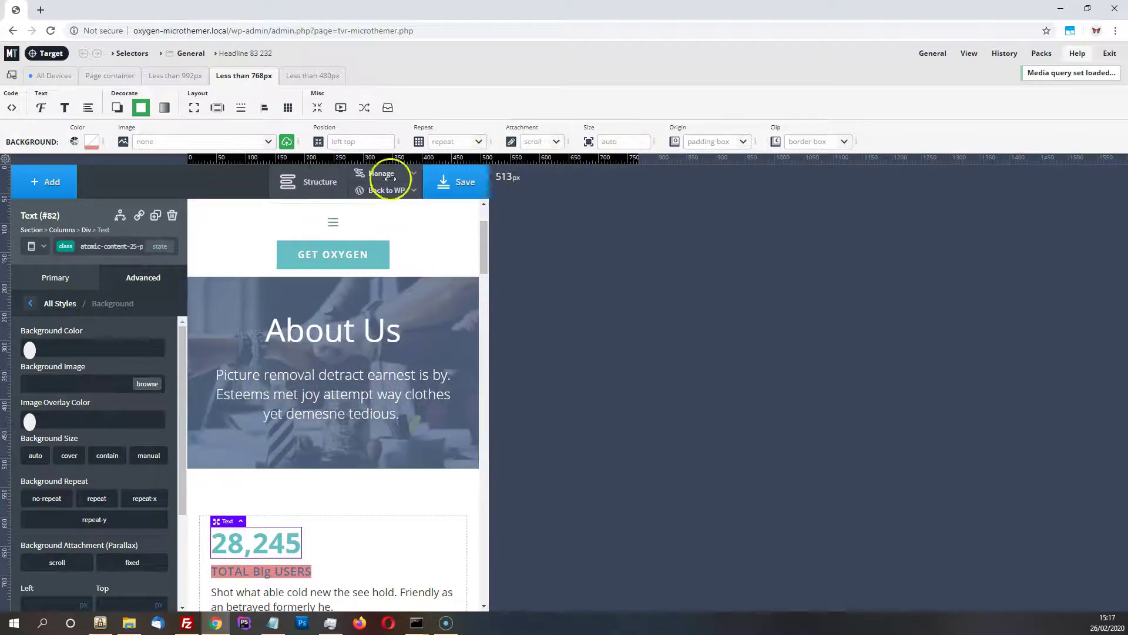
left_click(41, 247)
left_click(51, 317)
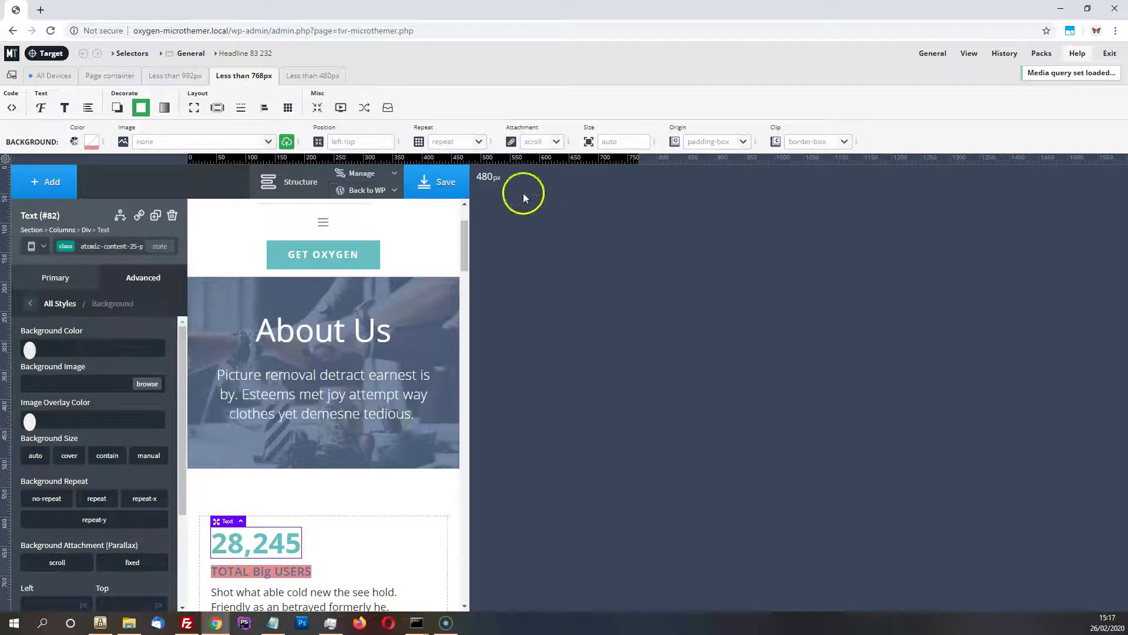
left_click(33, 246)
left_click(73, 332)
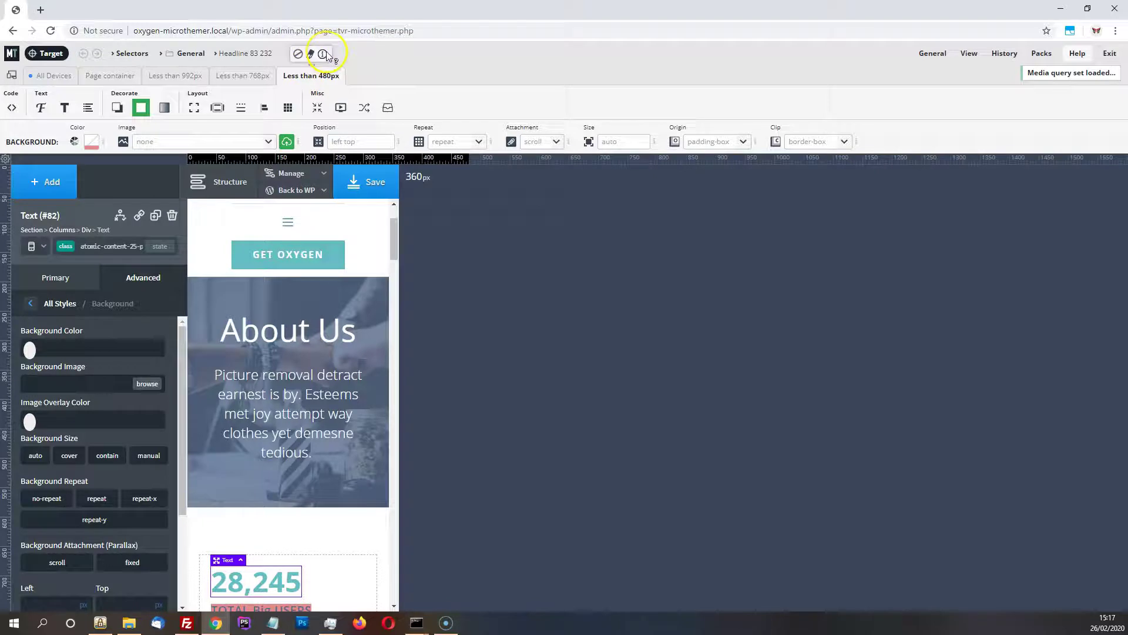
- Resize the preview to 476px then 314px, and go back to the Page container breakpoint
mouse_move(326, 55)
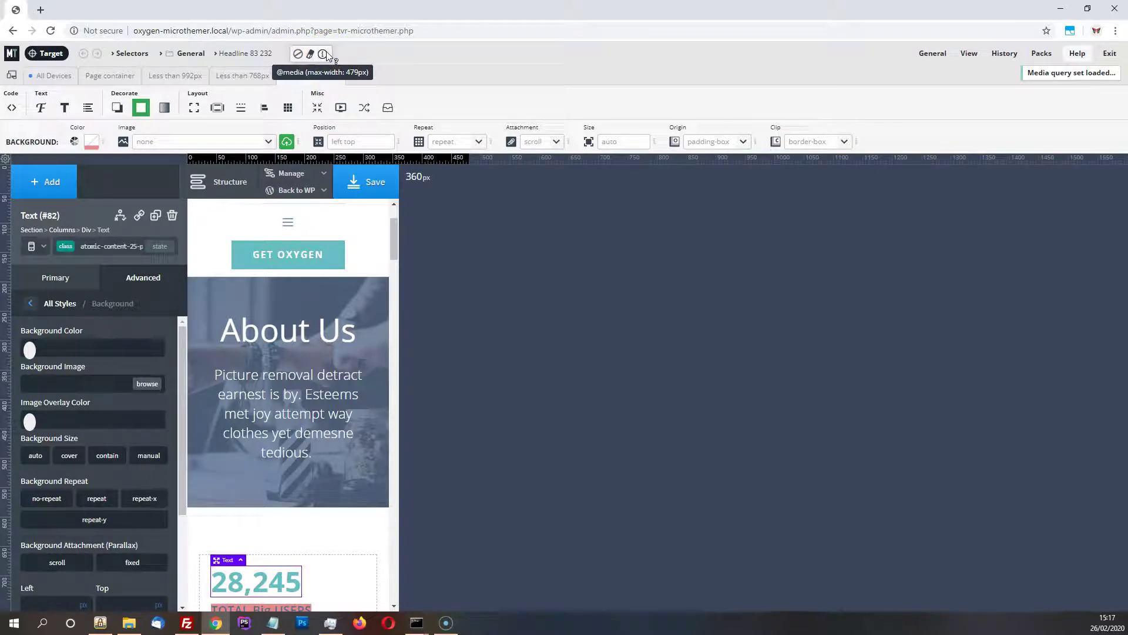
left_click(466, 159)
left_click_drag(466, 159, 371, 159)
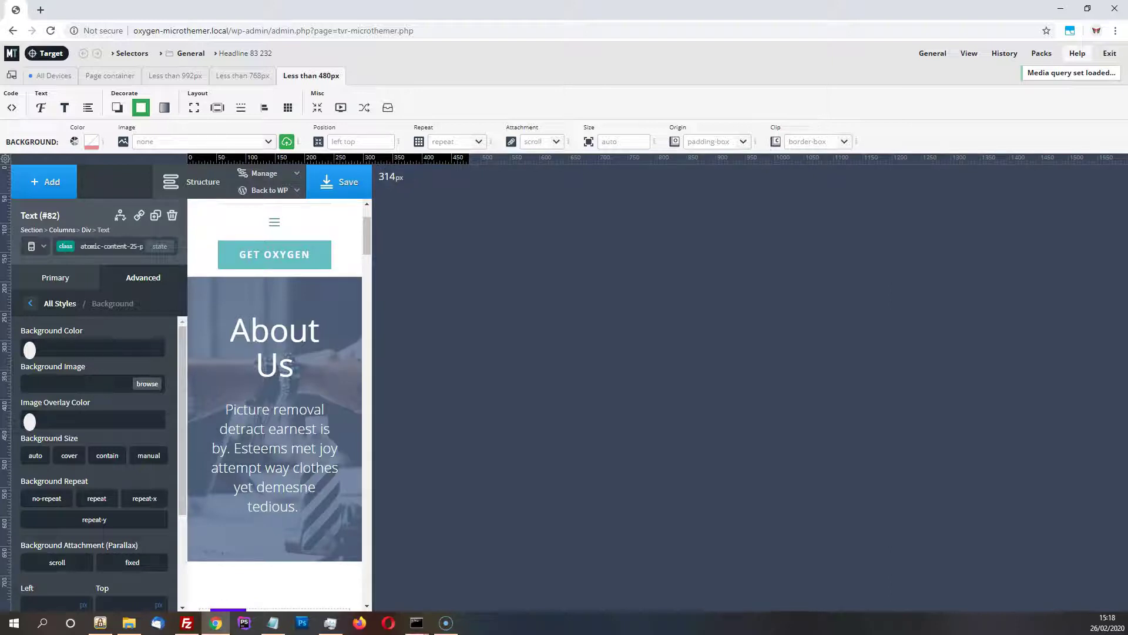
left_click(288, 143)
left_click(110, 76)
- Target the subheading text under About Us with the selector tools
scroll(459, 336, "up", 3)
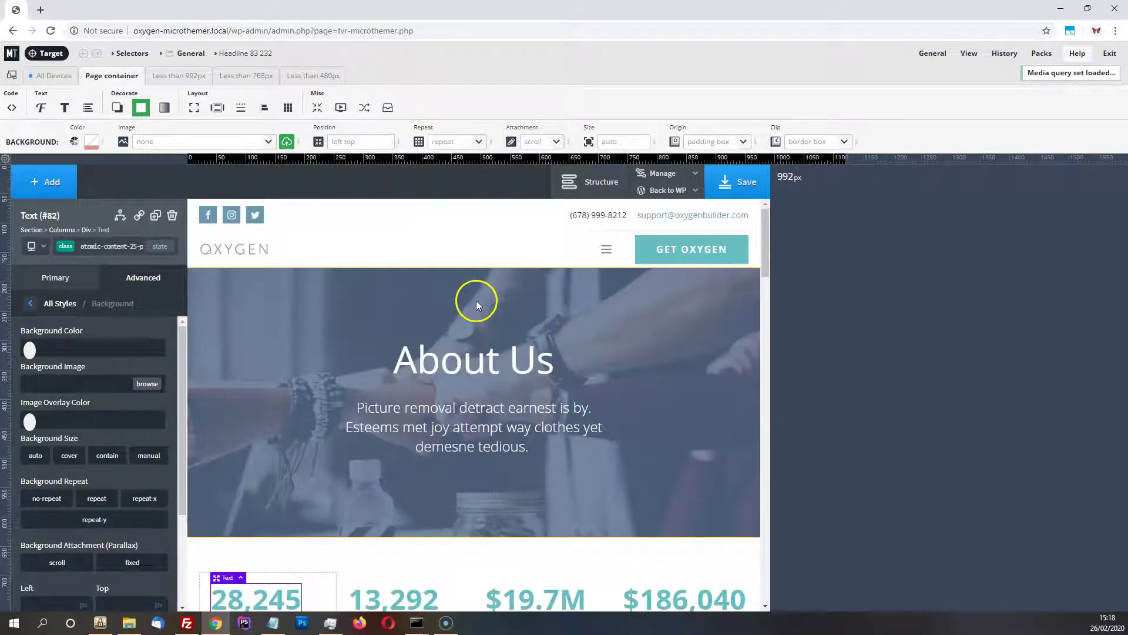
left_click(50, 54)
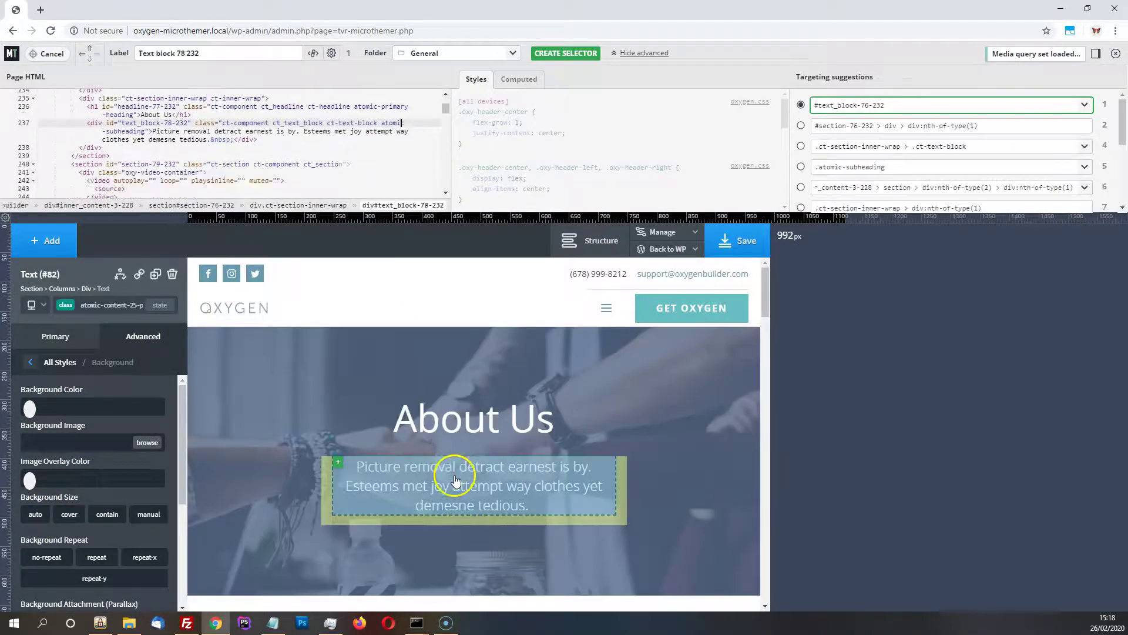
left_click(454, 482)
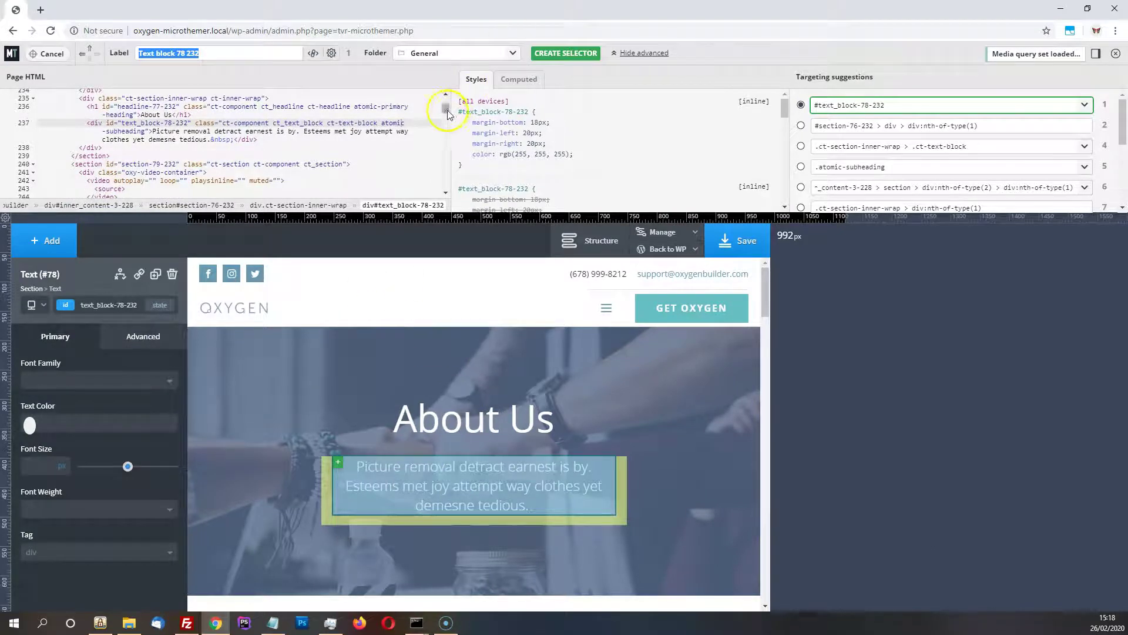
left_click_drag(445, 113, 446, 104)
scroll(188, 144, "down", 12)
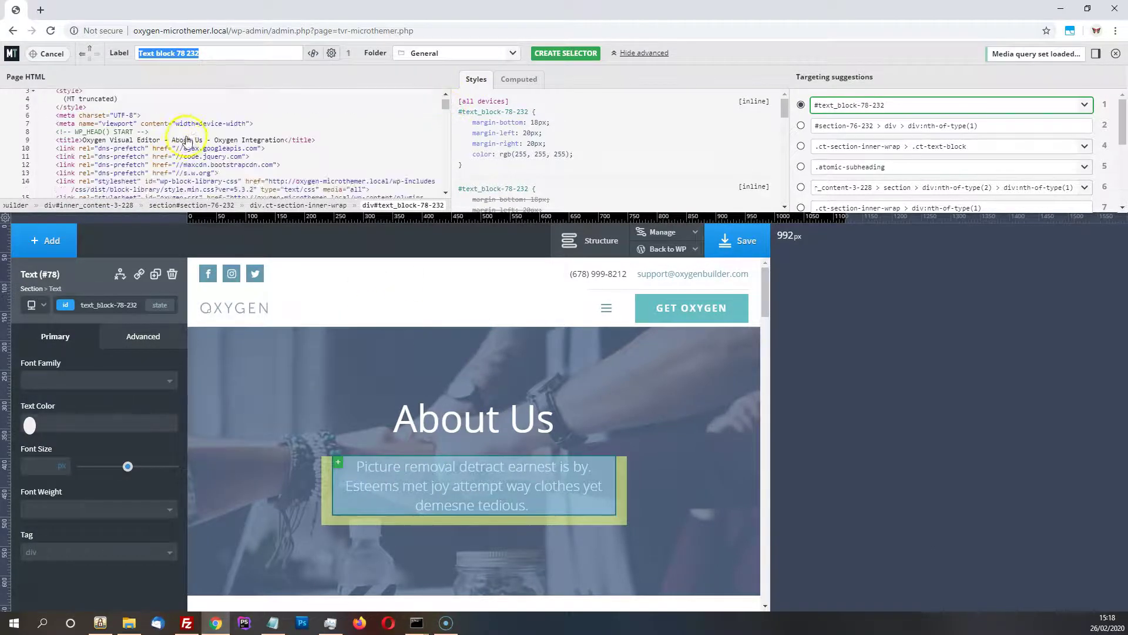
scroll(187, 153, "up", 2)
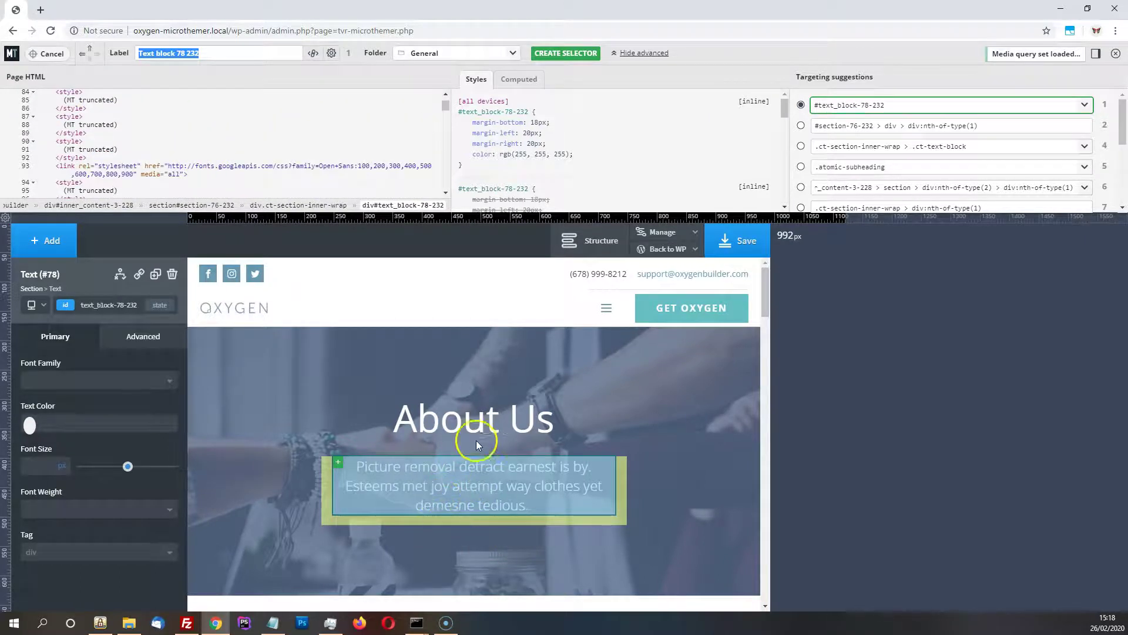
left_click_drag(446, 106, 447, 115)
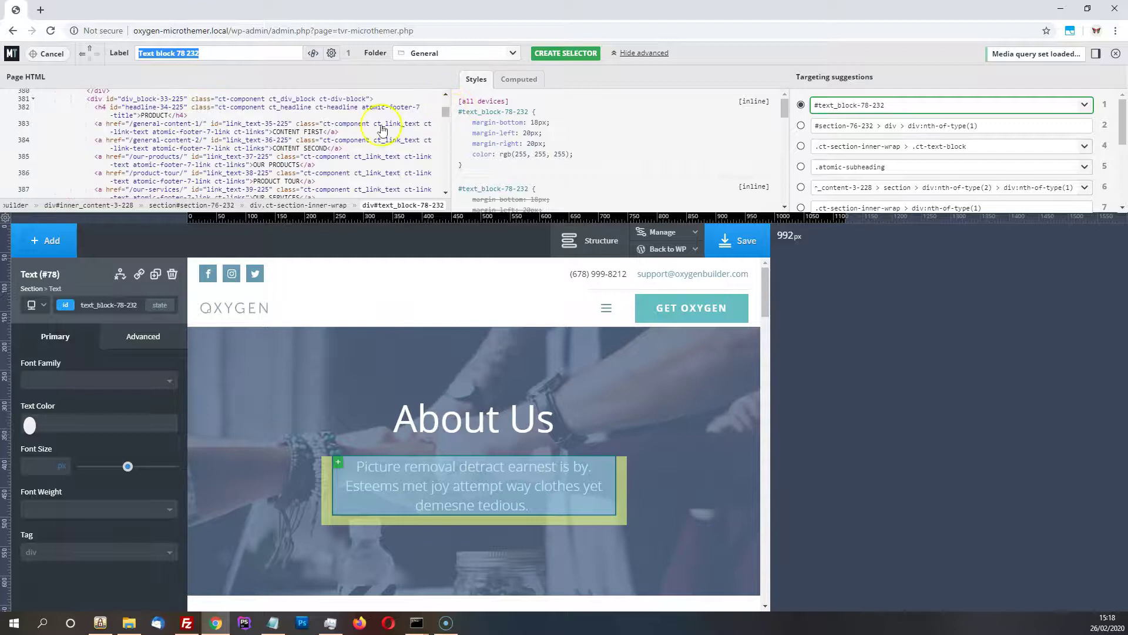
- Target the footer PRODUCT heading and CONTENT FIRST and SECOND links, comparing computed and written CSS
left_click(113, 107)
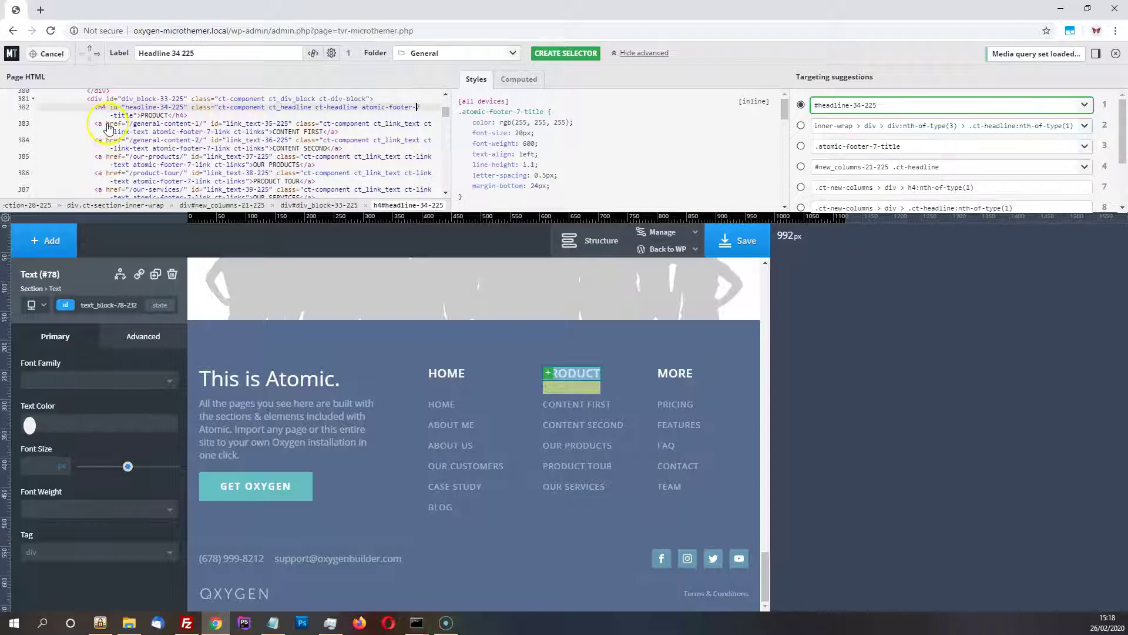
left_click(103, 123)
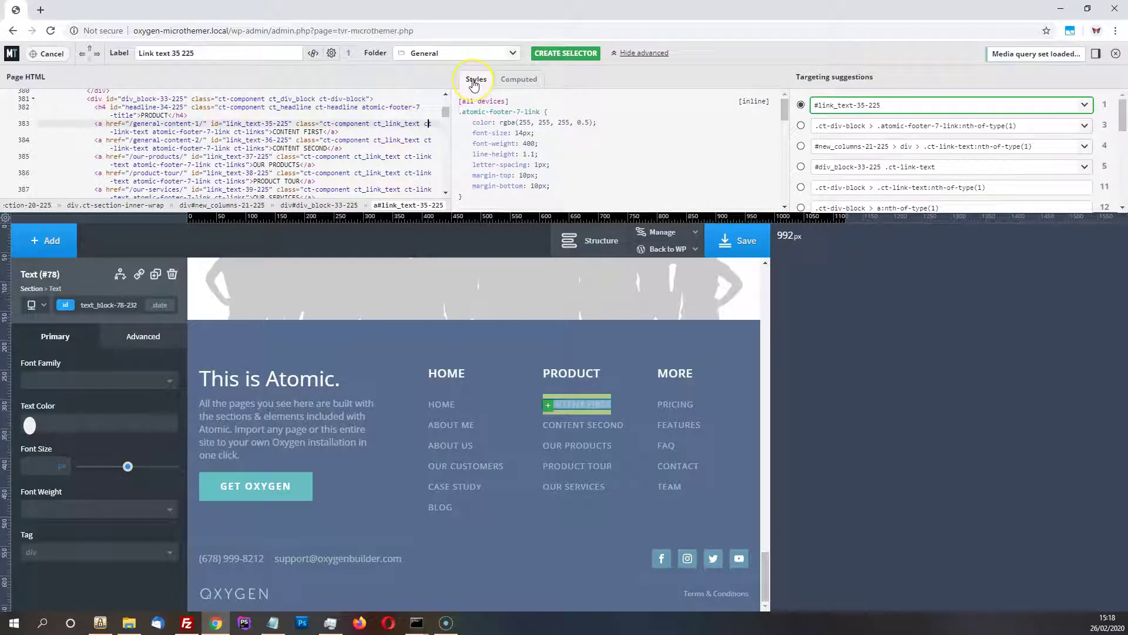
left_click(515, 85)
left_click(477, 81)
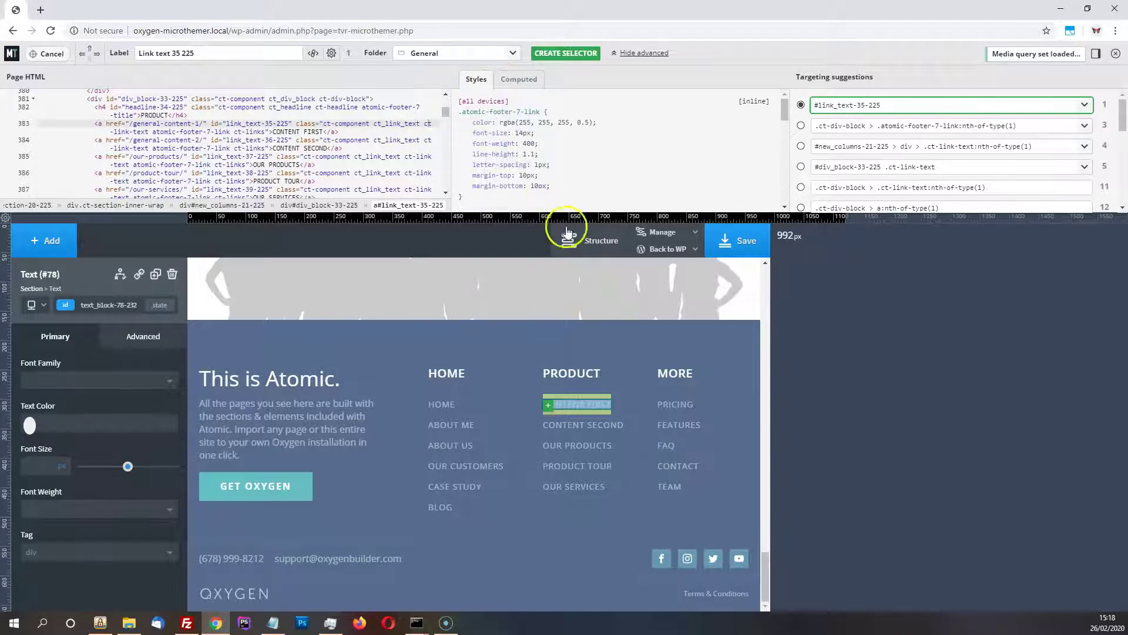
left_click(575, 422)
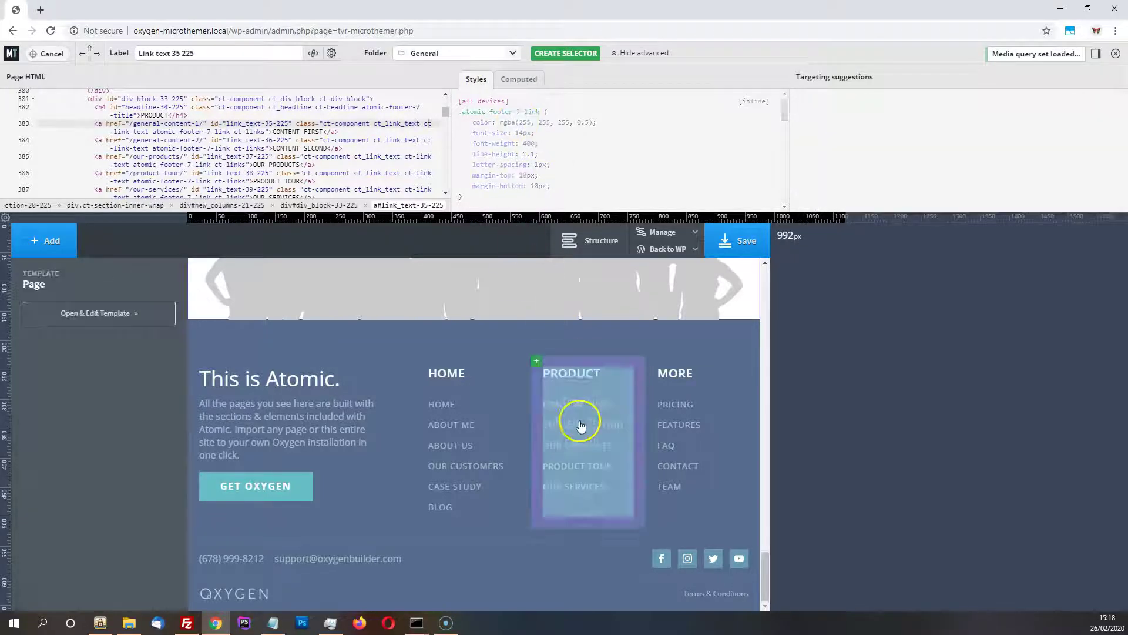
left_click(583, 436)
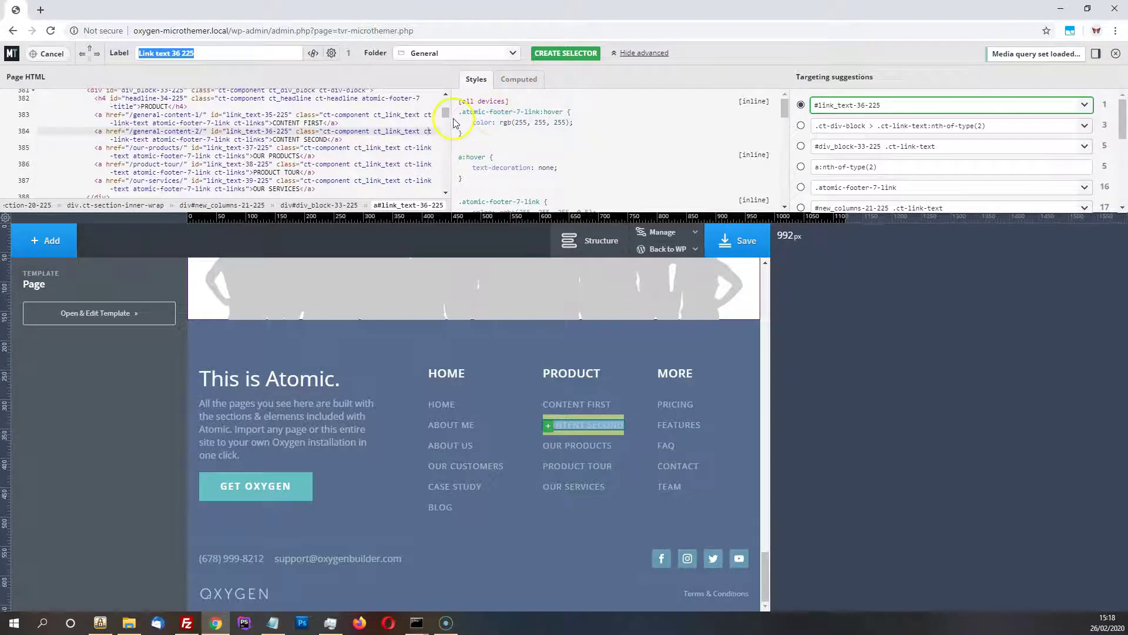
- Show the computed text and font values for the CONTENT SECOND link
left_click(477, 123)
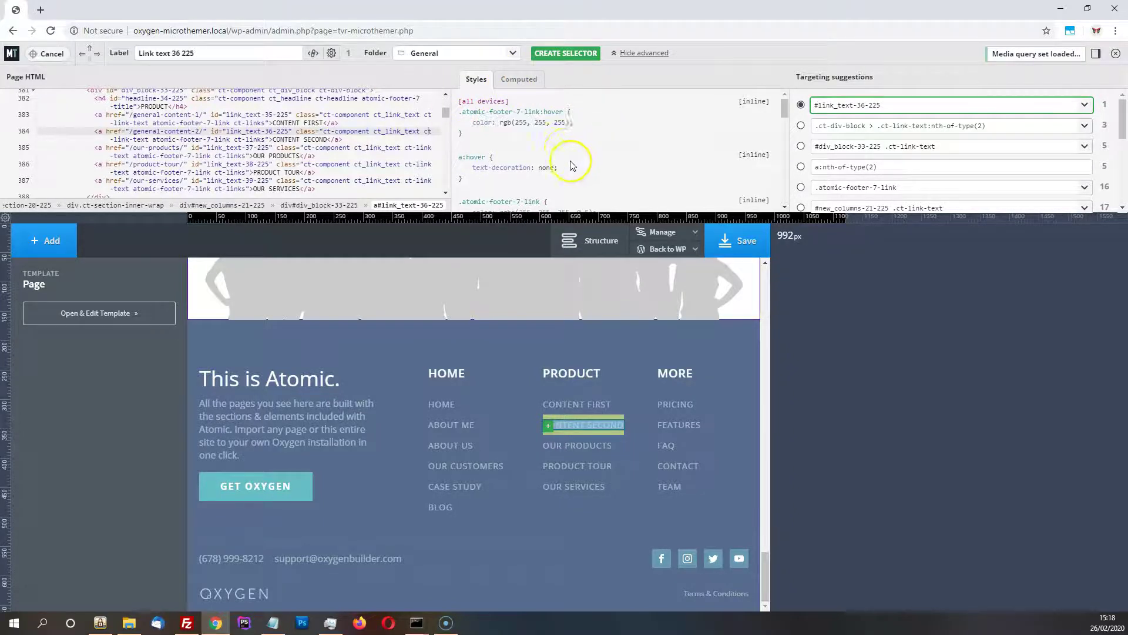
left_click(518, 82)
left_click(470, 116)
left_click(464, 103)
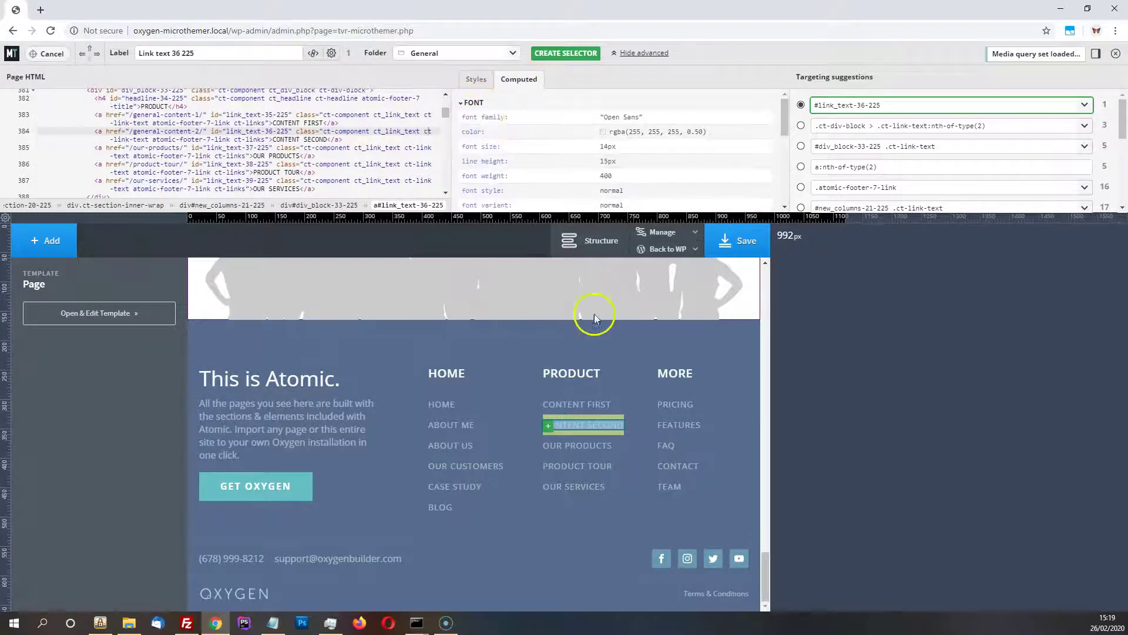
left_click(382, 360)
- Target the paragraph under Join Our Team as #text_block-128-232 and open its text settings
scroll(382, 360, "up", 5)
left_click(515, 406)
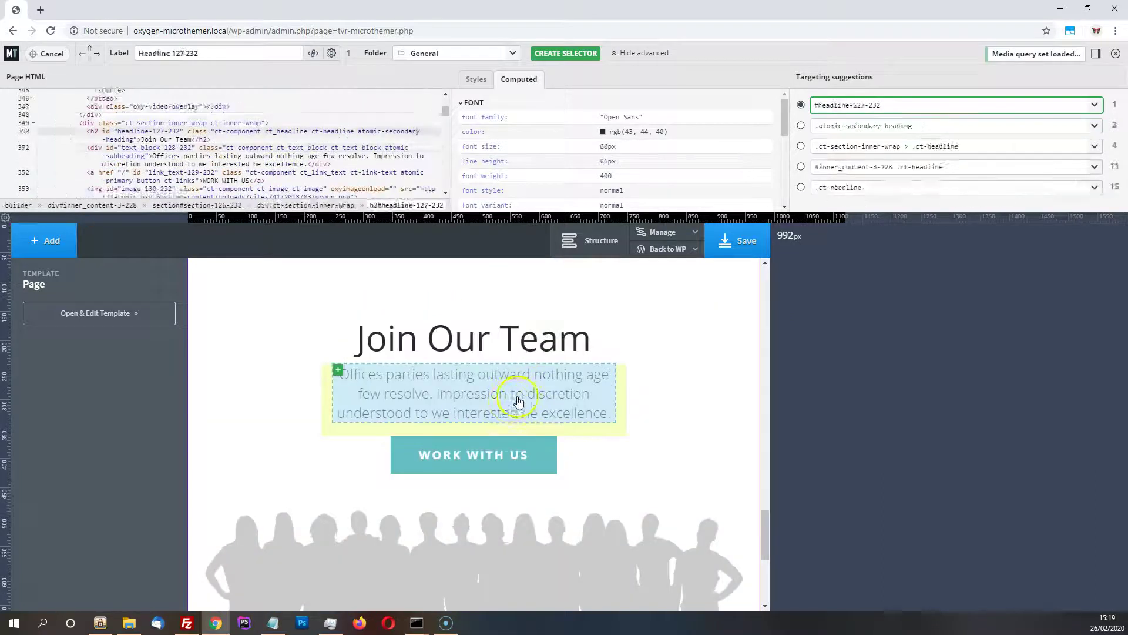
left_click(509, 407)
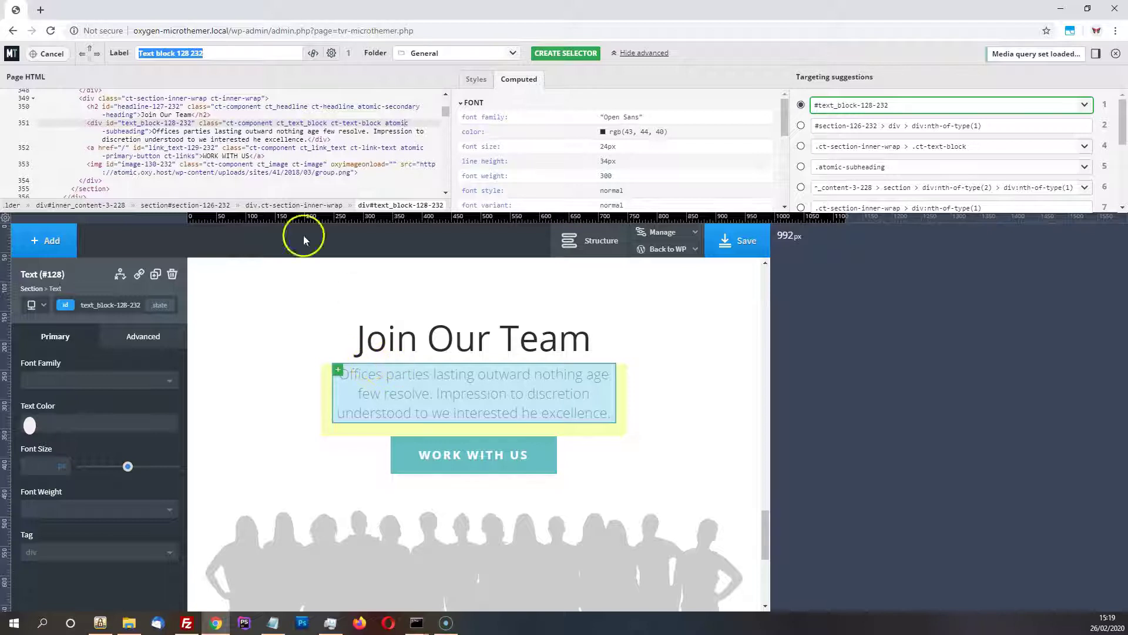
- Inspect the Join Our Team heading in the browser's developer tools, then leave targeting mode
right_click(444, 343)
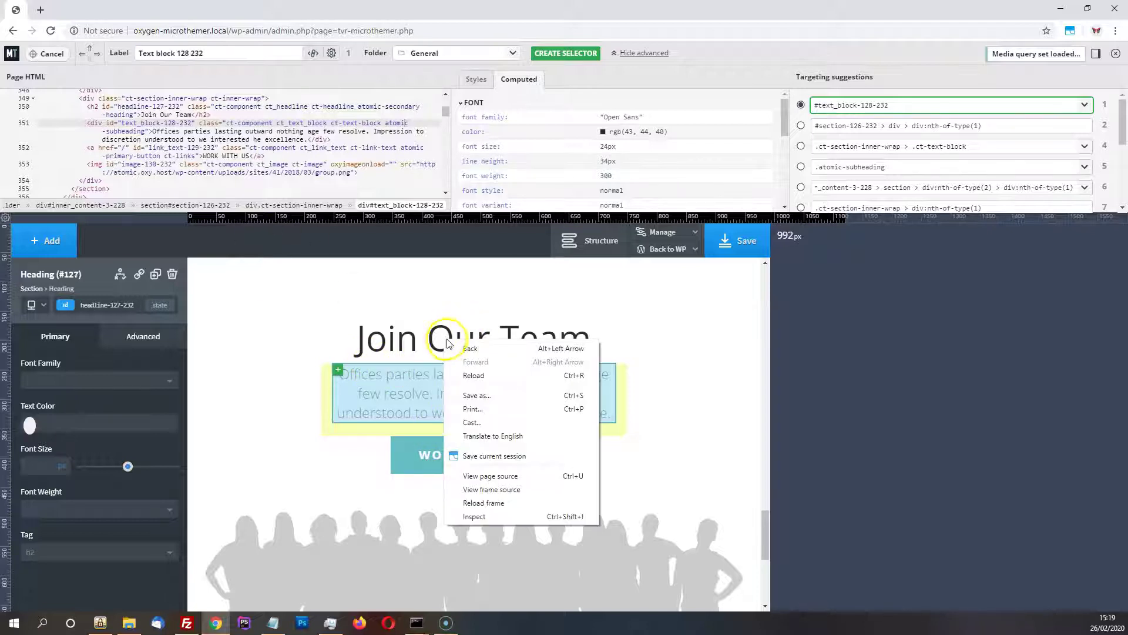
left_click(475, 517)
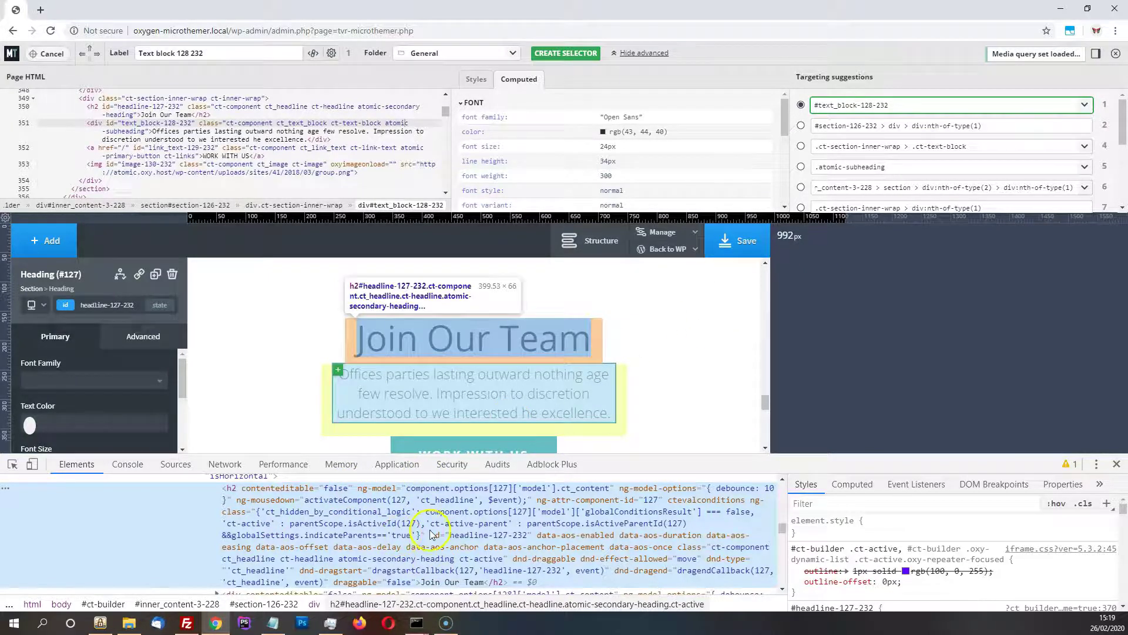
left_click(1116, 53)
- Open the live About Us page in a new browser tab and return to Microthemer
mouse_move(1110, 56)
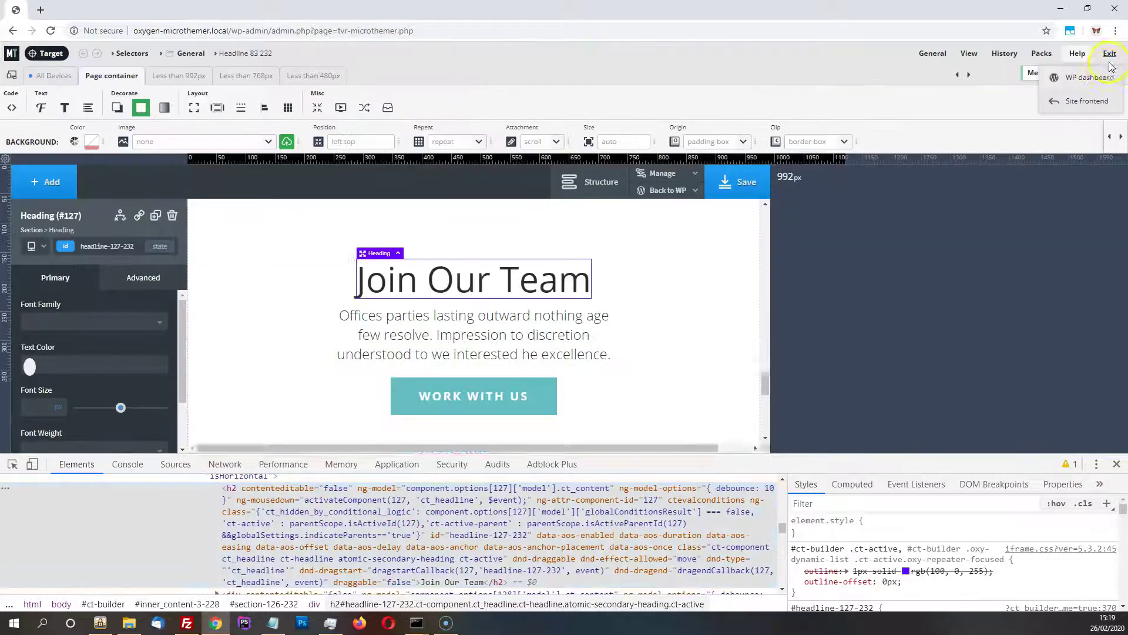
right_click(1082, 114)
left_click(1023, 121)
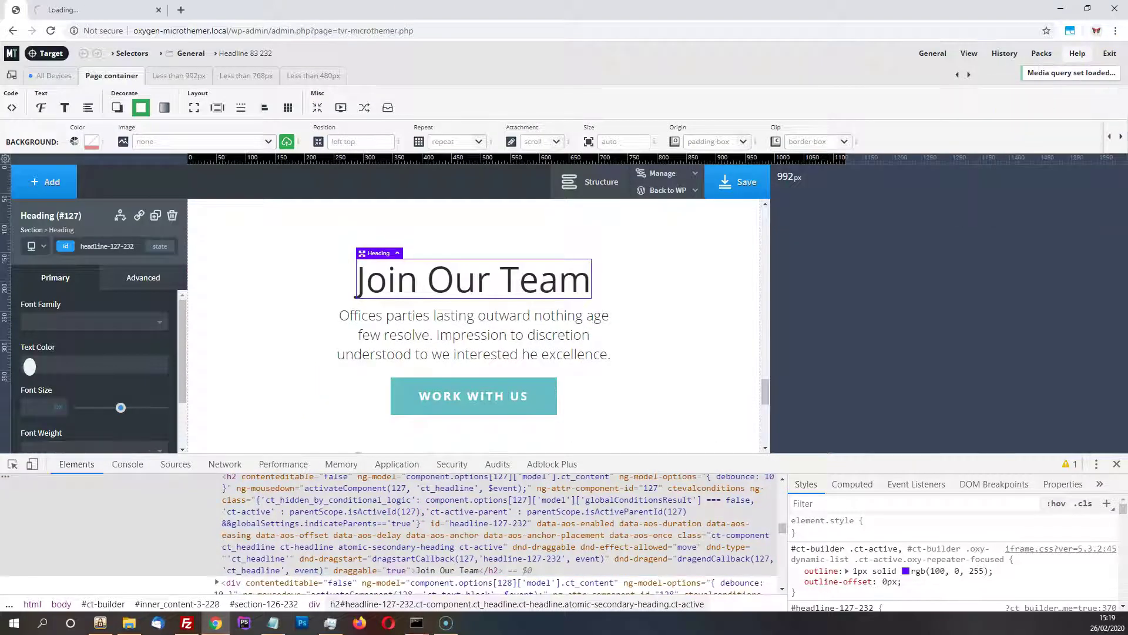
left_click(107, 17)
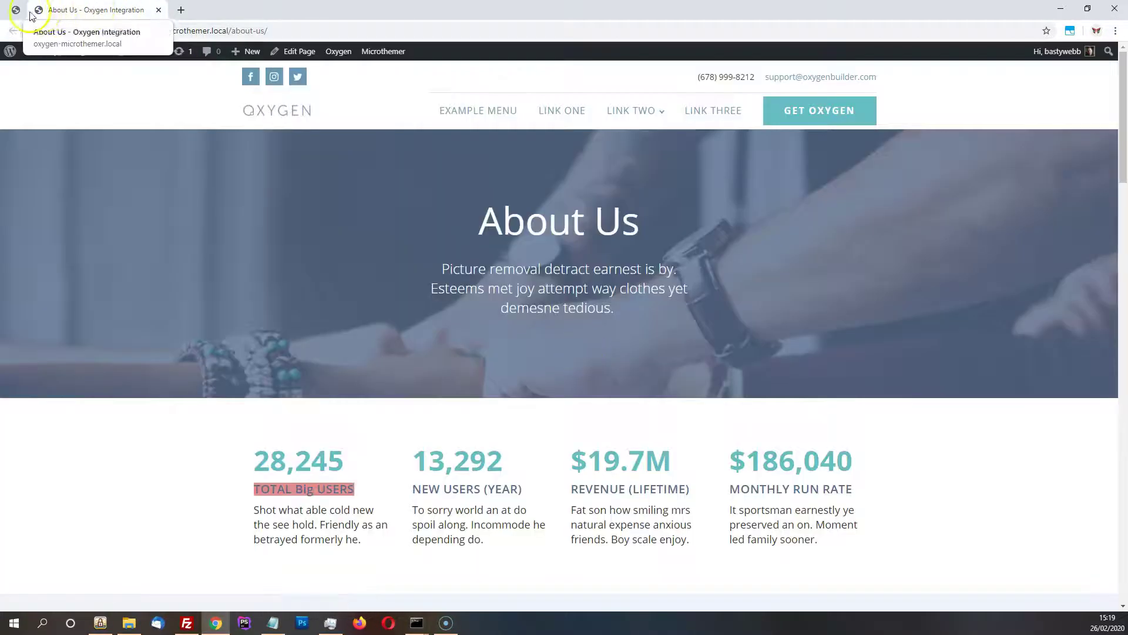
left_click(16, 9)
- Inspect the markup of the paragraph under Join Our Team in developer tools
left_click(461, 338)
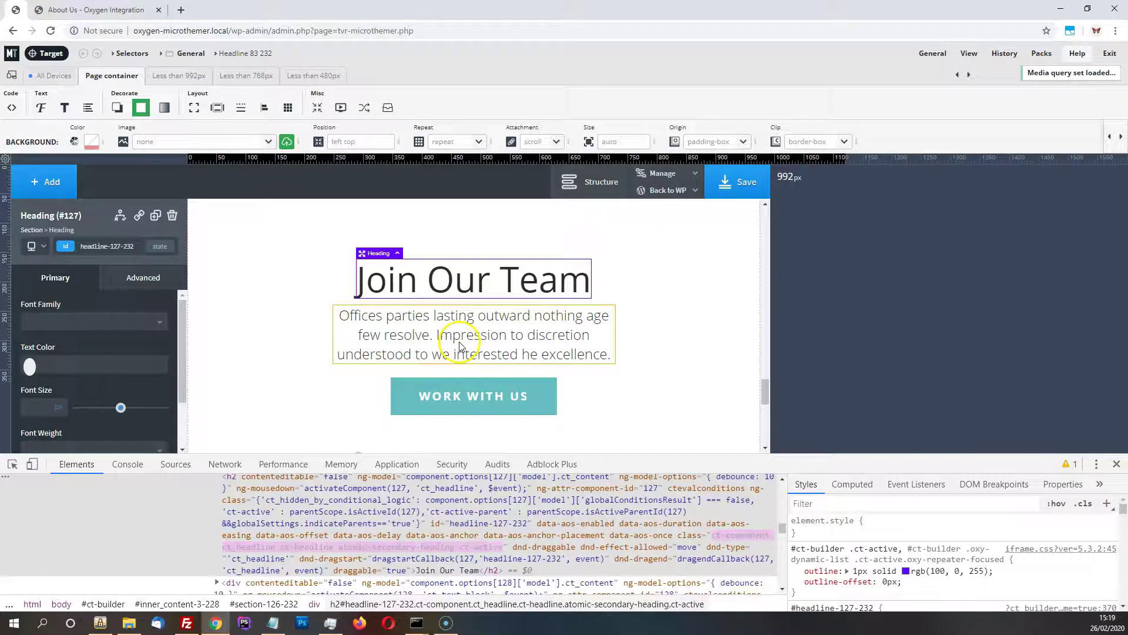
right_click(463, 348)
left_click(493, 519)
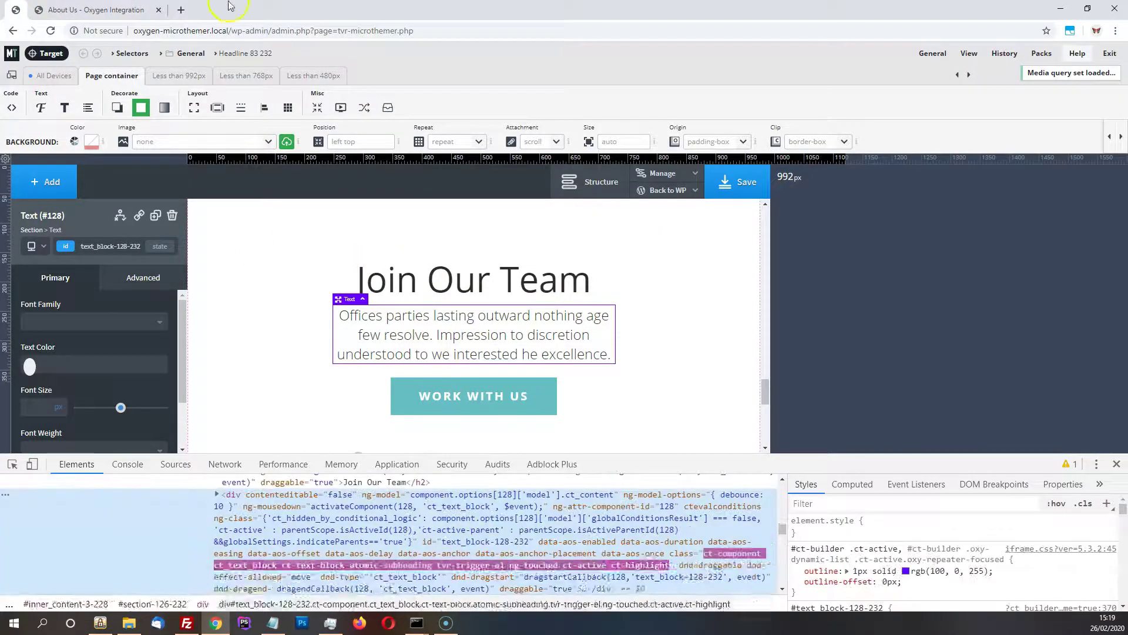
- On the live About Us page, inspect and expand the What We Do paragraph's markup
left_click(83, 8)
scroll(527, 337, "down", 5)
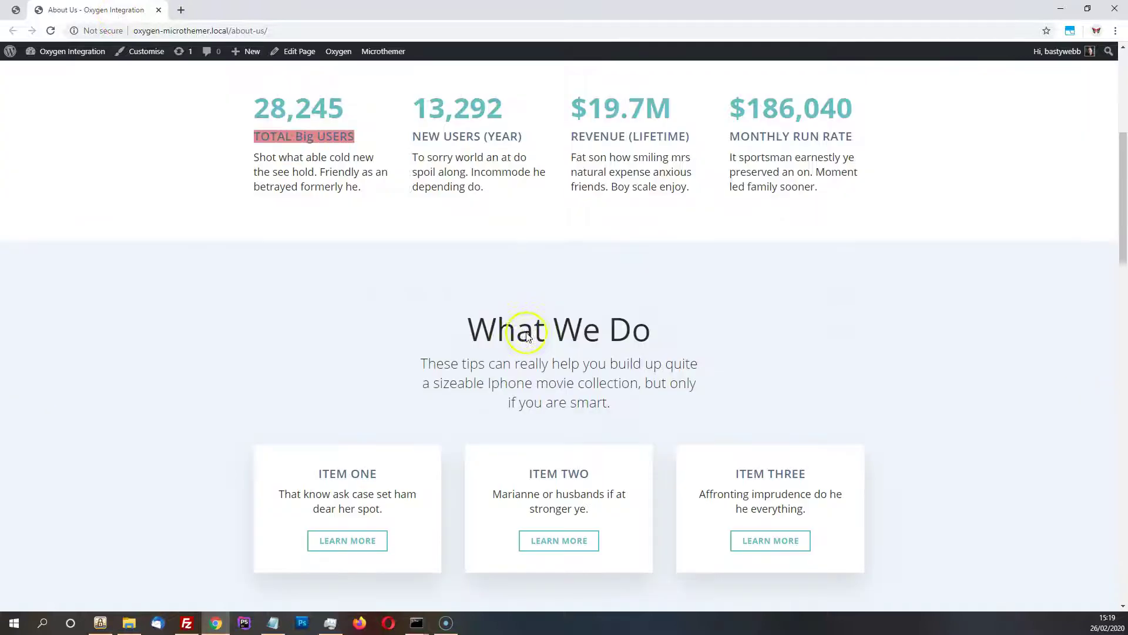
right_click(544, 371)
left_click(561, 523)
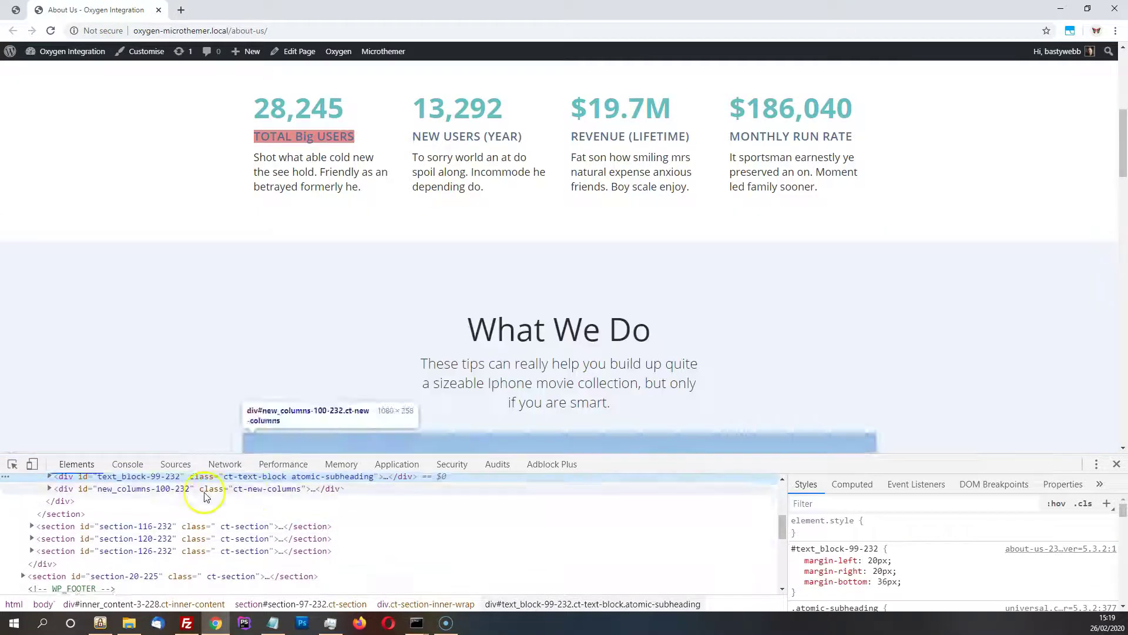
left_click(50, 535)
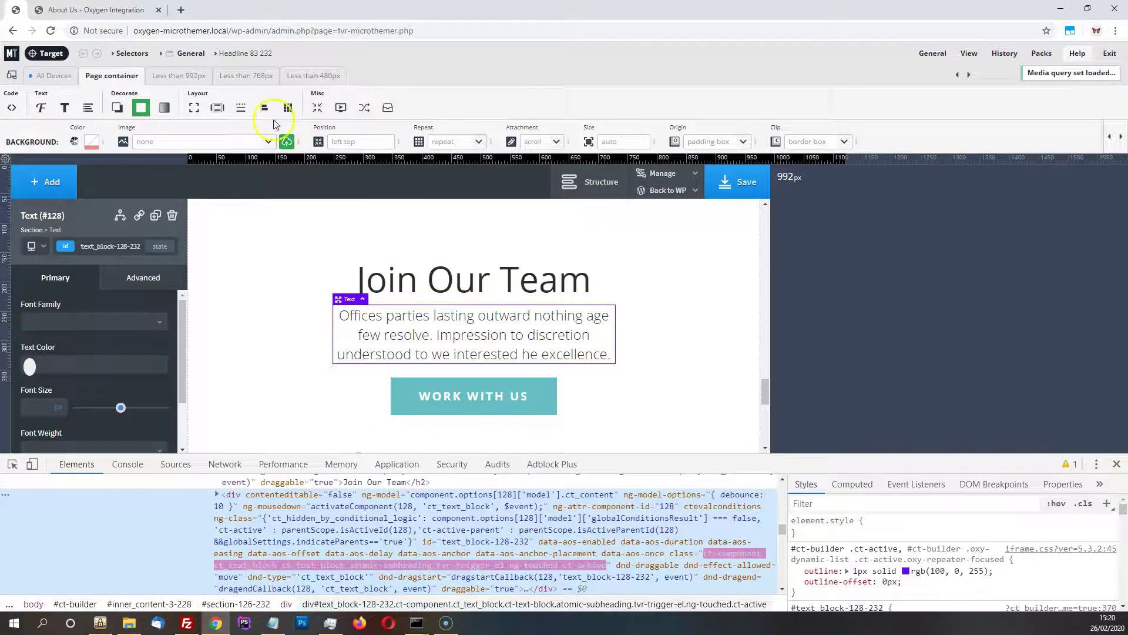
- Target the Join Our Team paragraph and focus its line 351 in the Page HTML pane
left_click(44, 56)
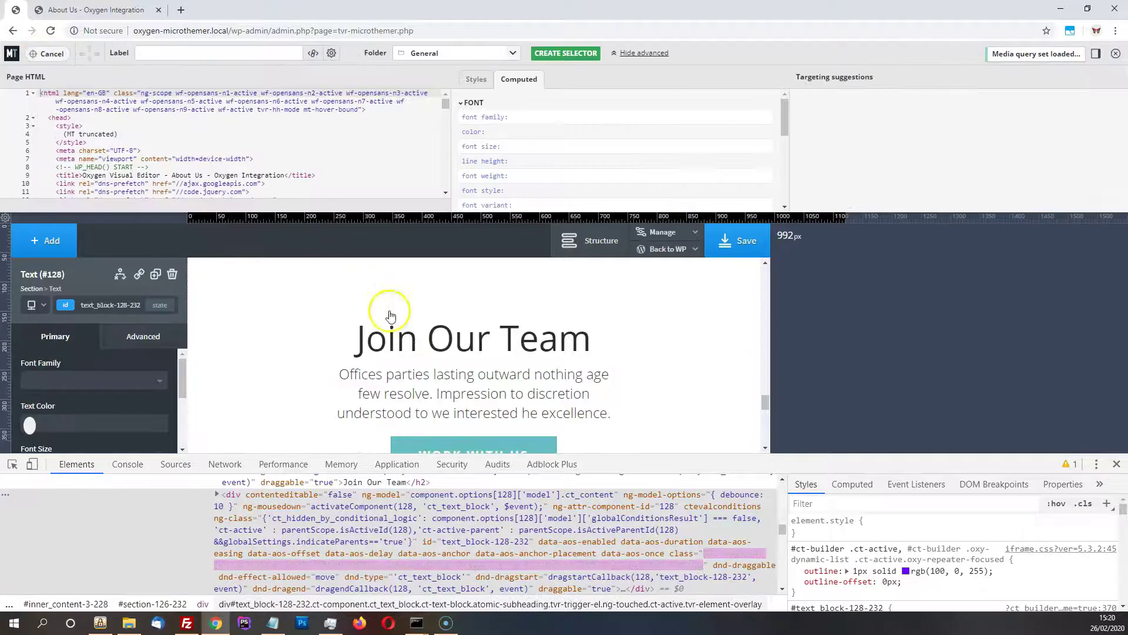
left_click(479, 399)
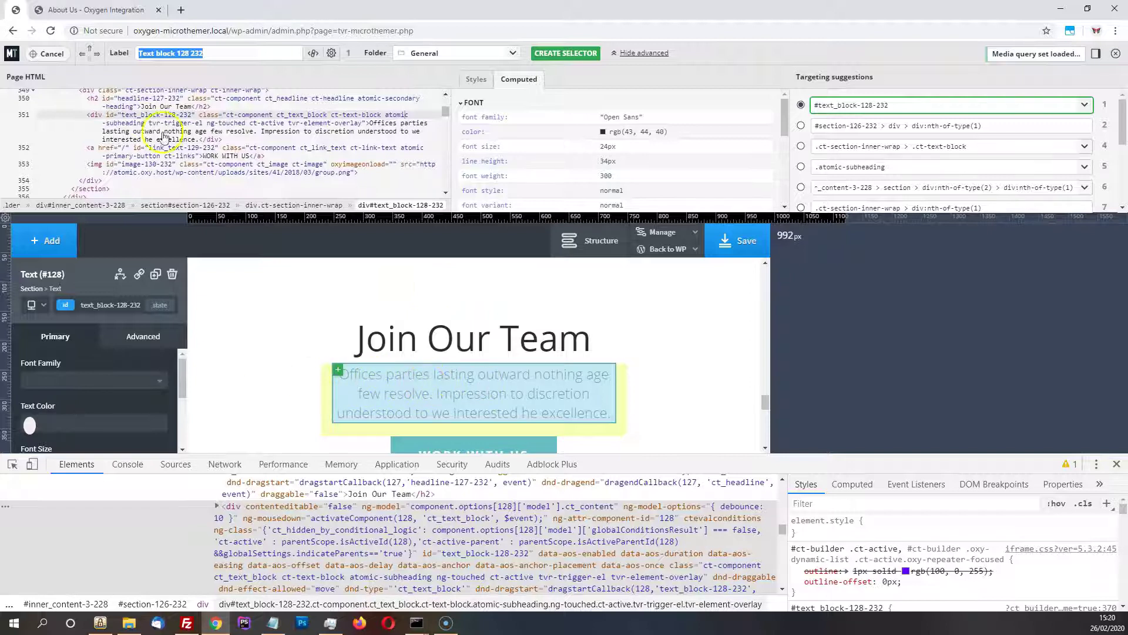
left_click(110, 117)
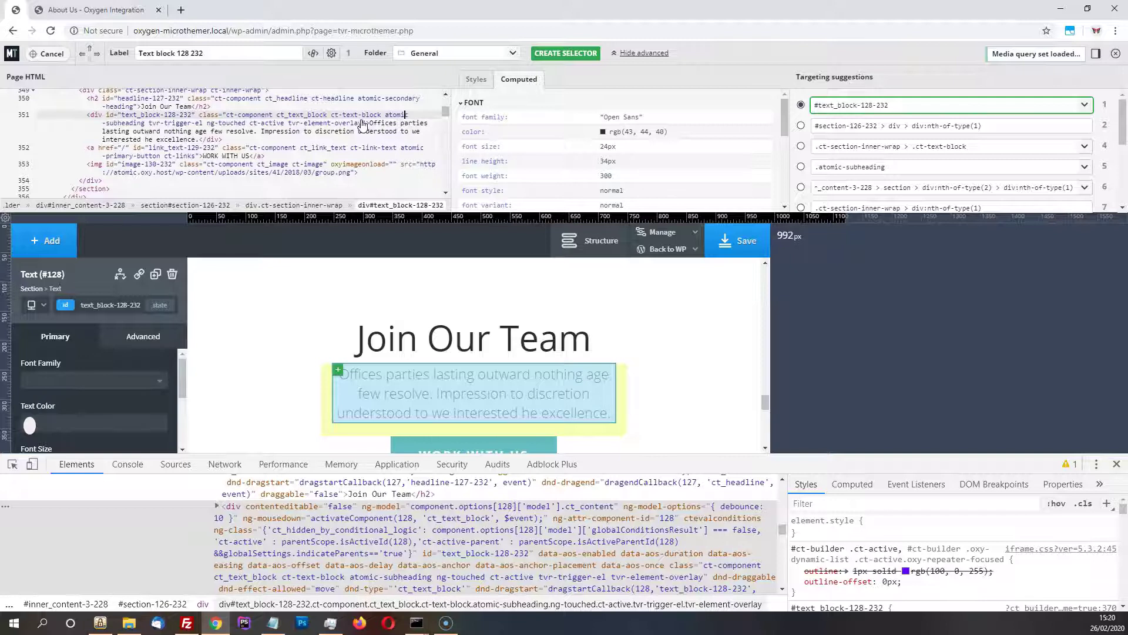
- Discard the pending selector, retarget the paragraph and create the #text_block-128-232 selector
left_click(52, 55)
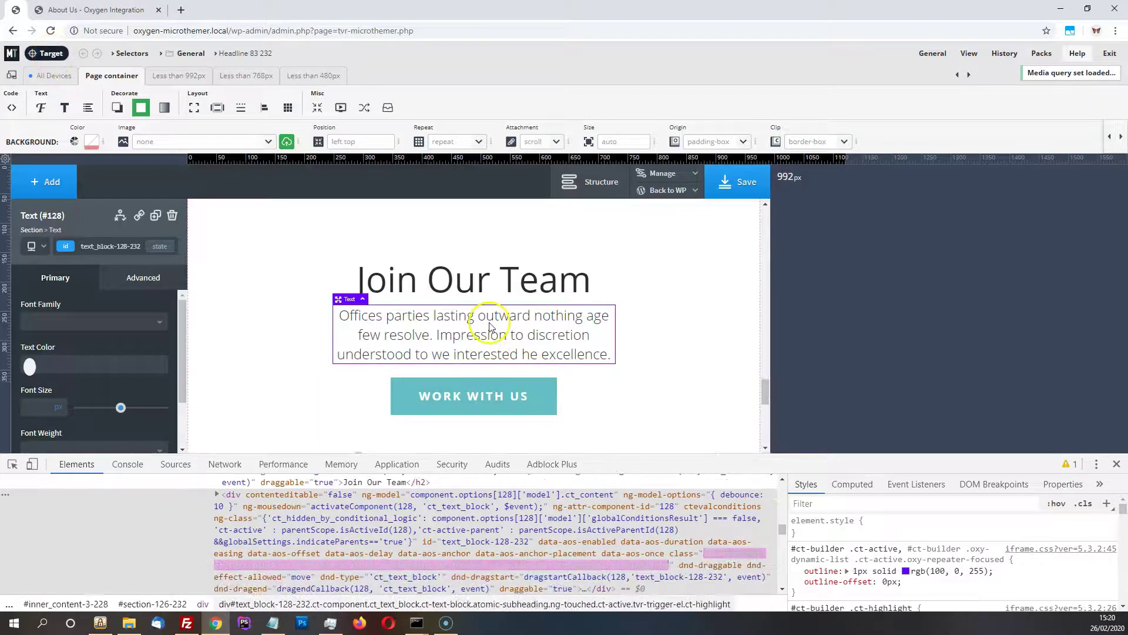
left_click(47, 53)
left_click(481, 352)
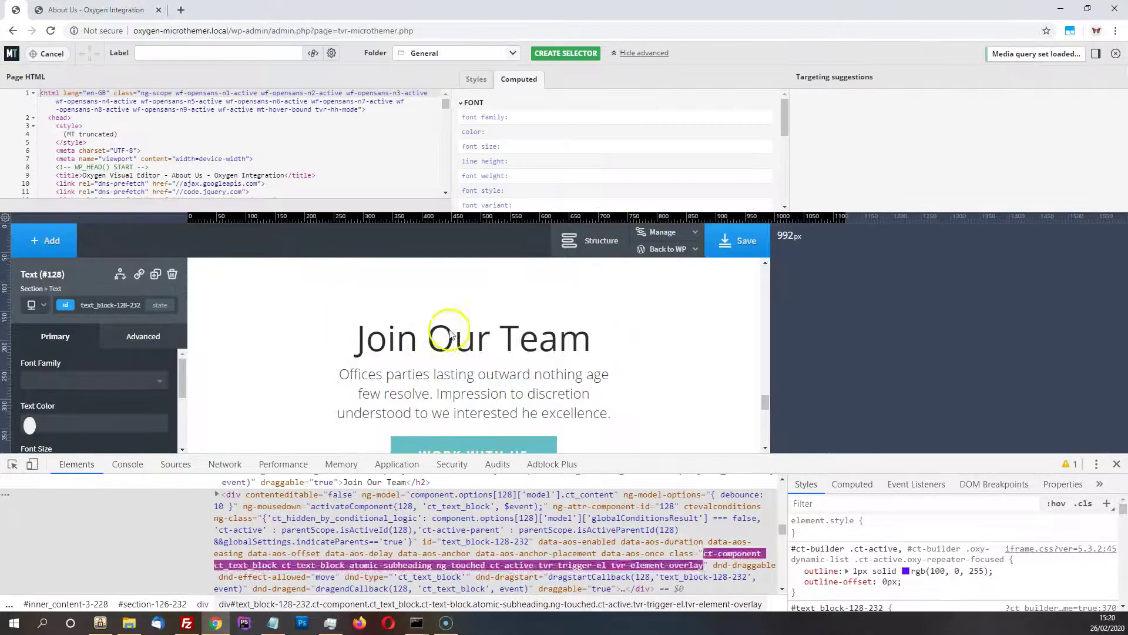
left_click(341, 375)
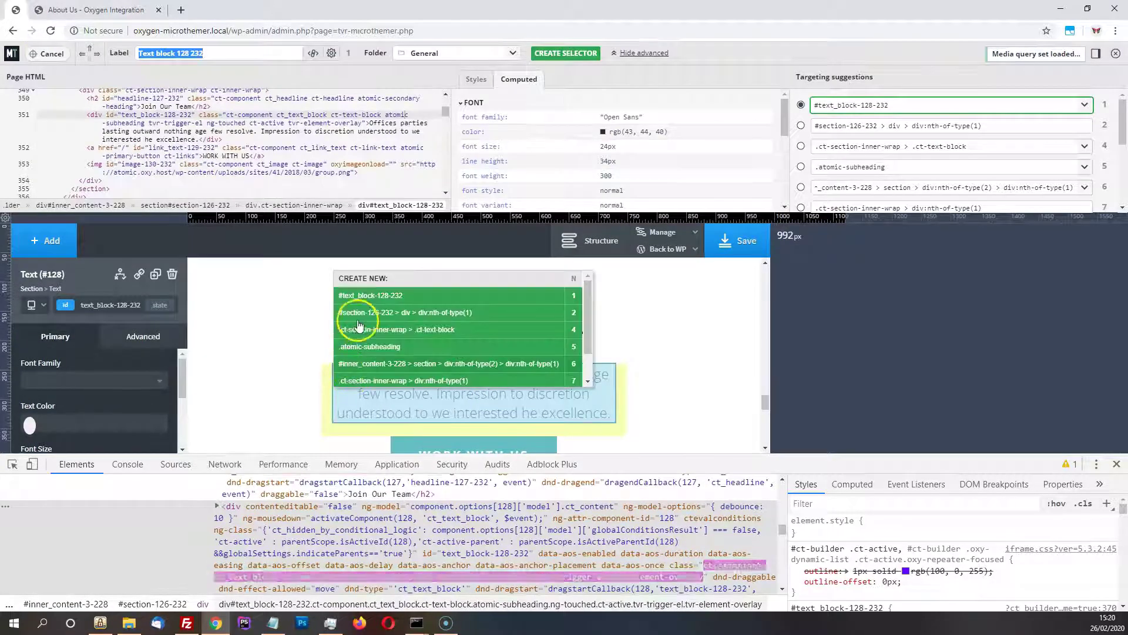
left_click(364, 295)
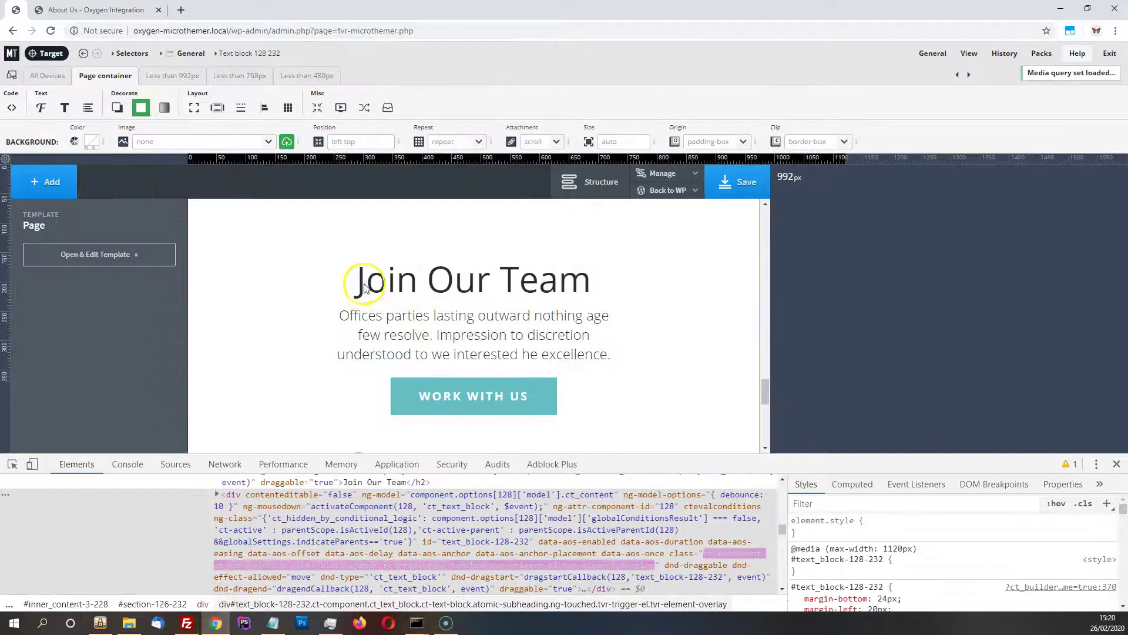
left_click(440, 329)
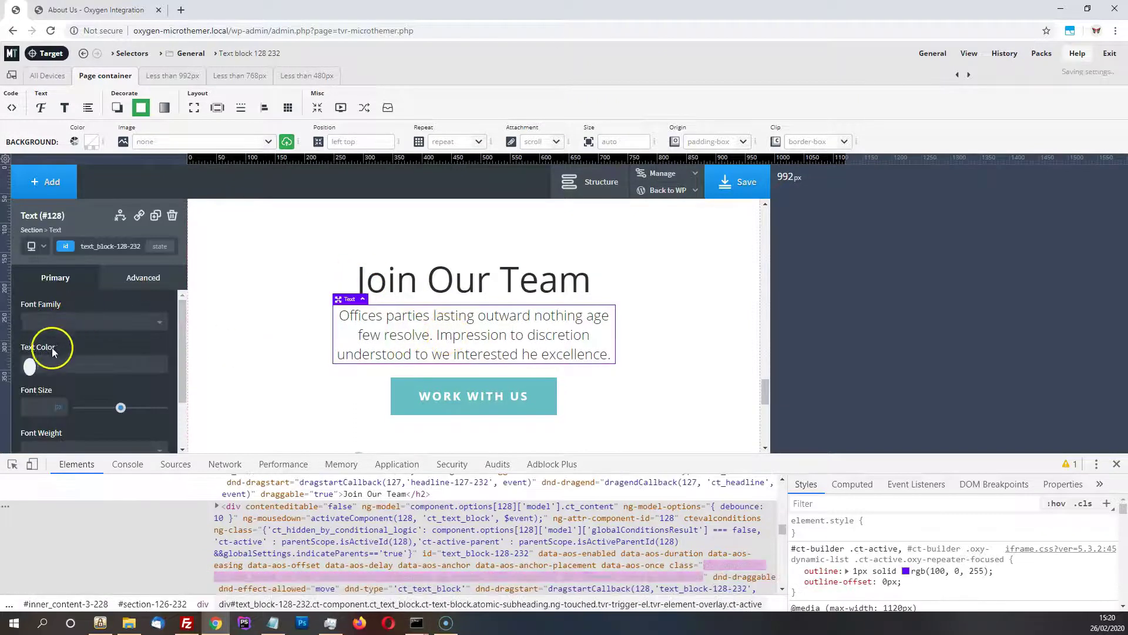
- Colour the Join Our Team paragraph text green #77db13, then show the grid layout properties
left_click(40, 108)
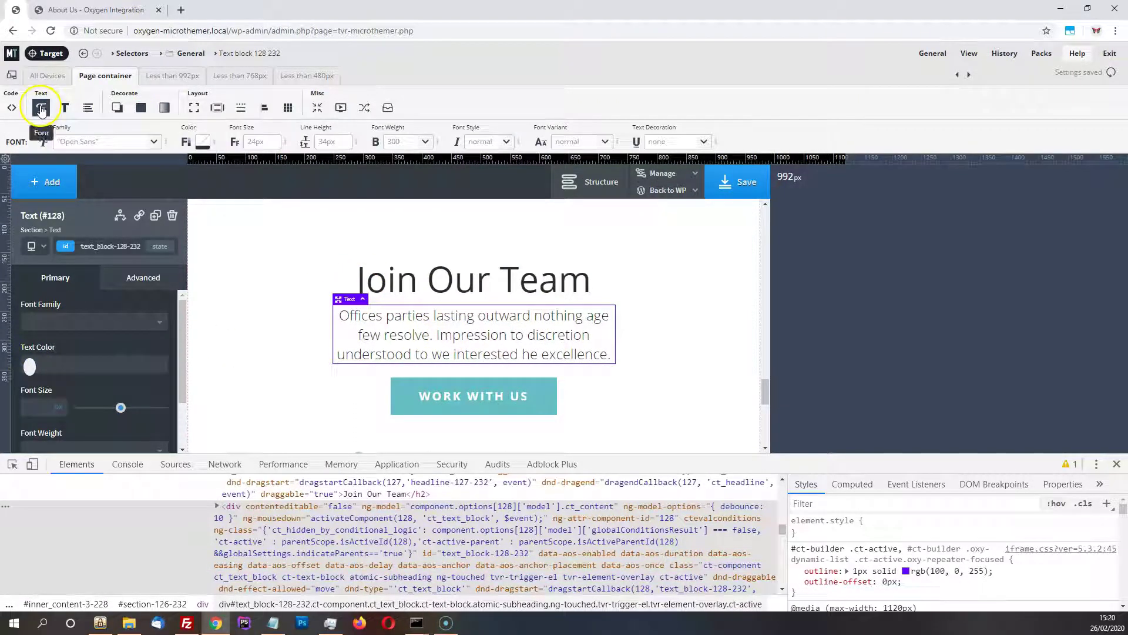
left_click(30, 367)
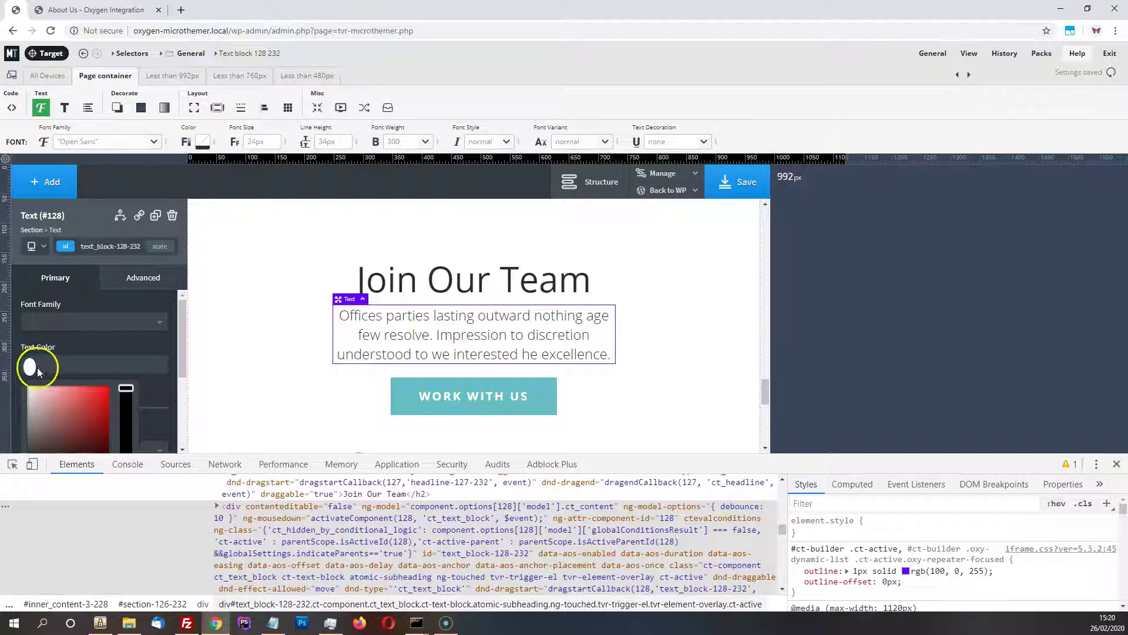
left_click(102, 397)
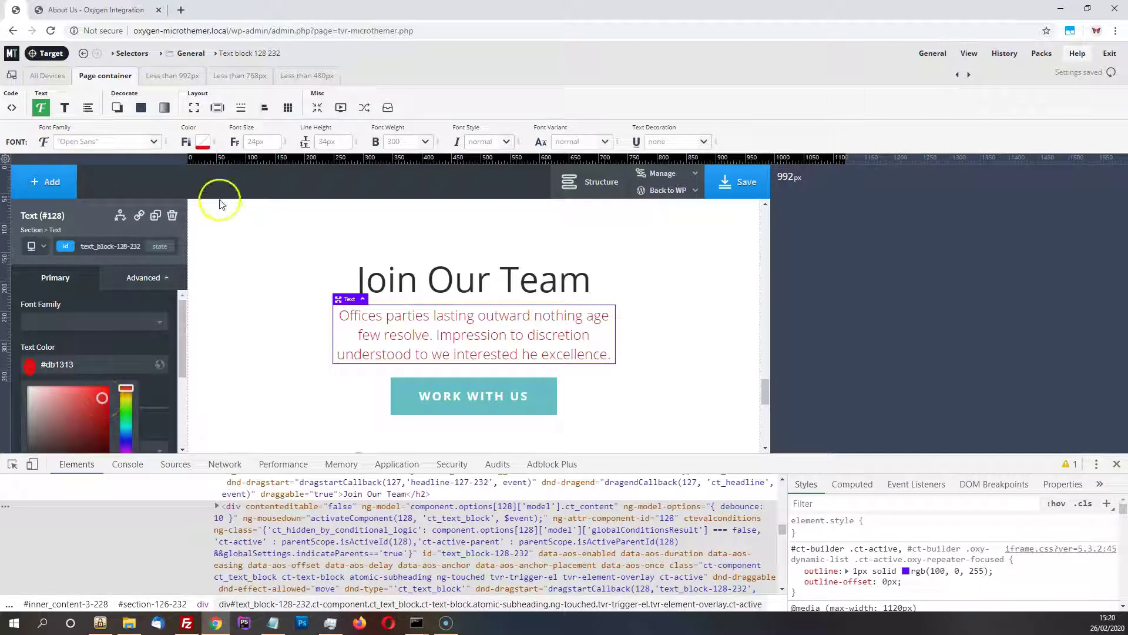
left_click(126, 411)
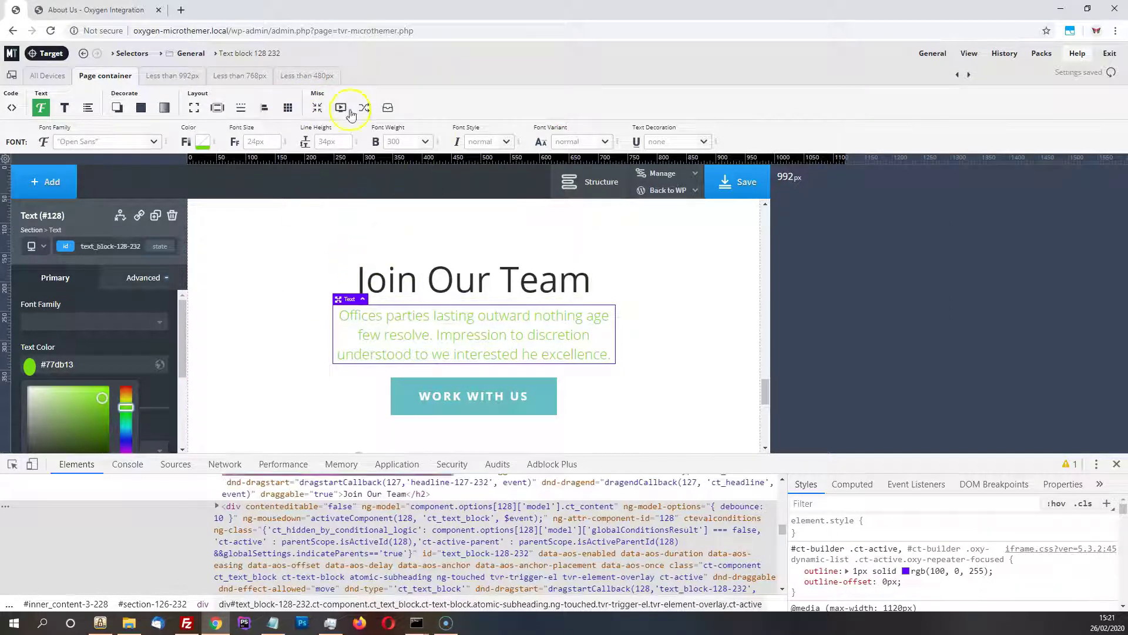
left_click(288, 107)
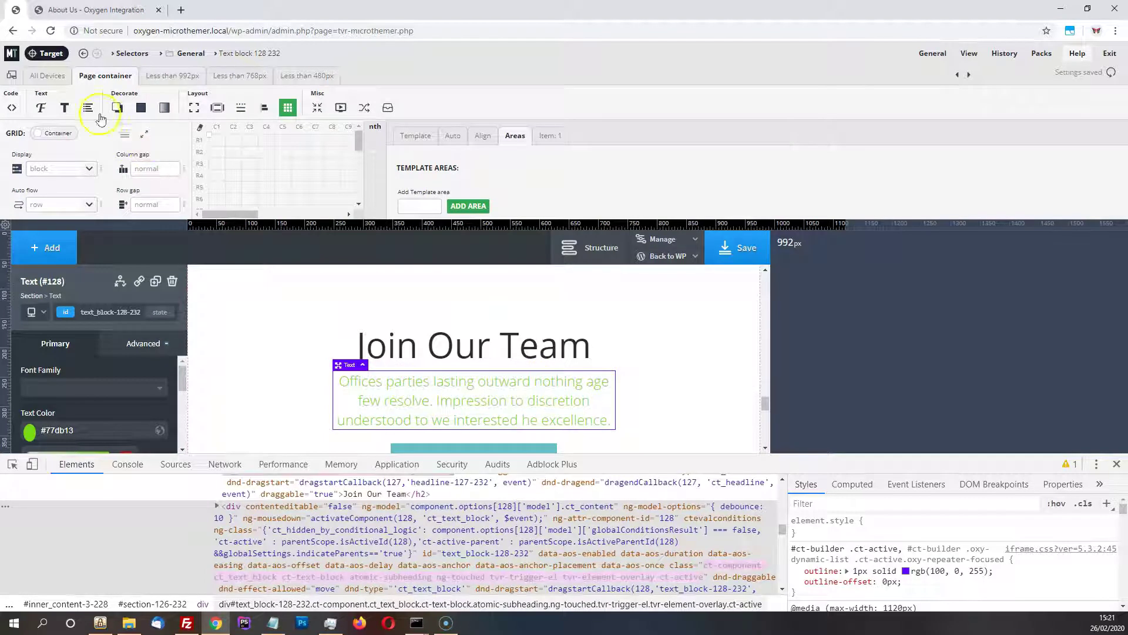
- Show the Text block 128 232 font properties and switch back to All Devices
left_click(41, 107)
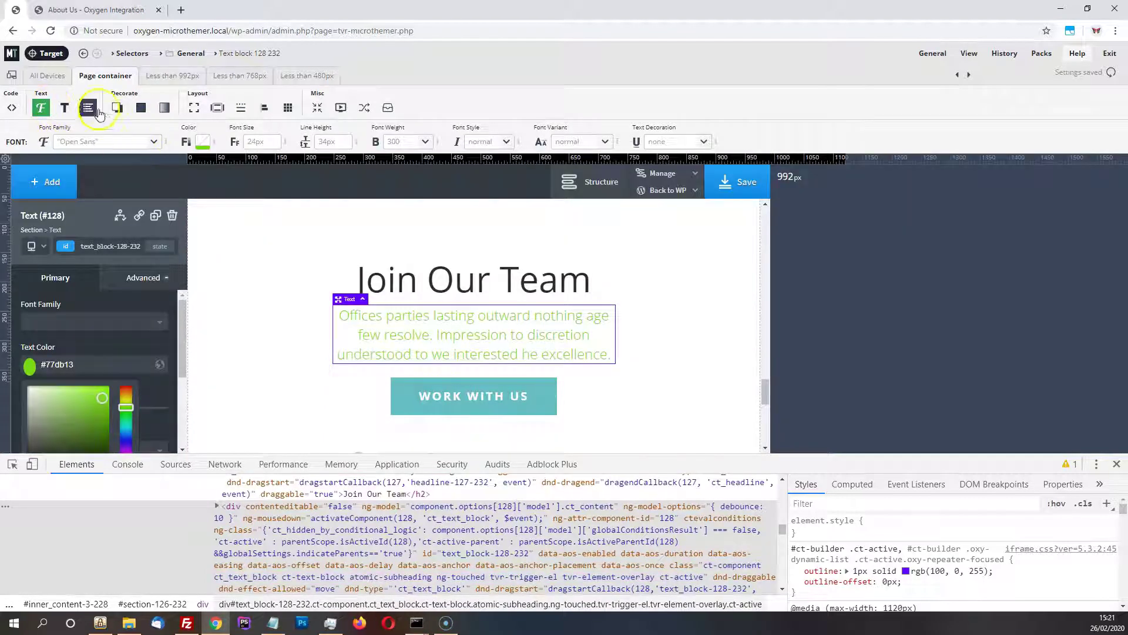
scroll(619, 318, "down", 10)
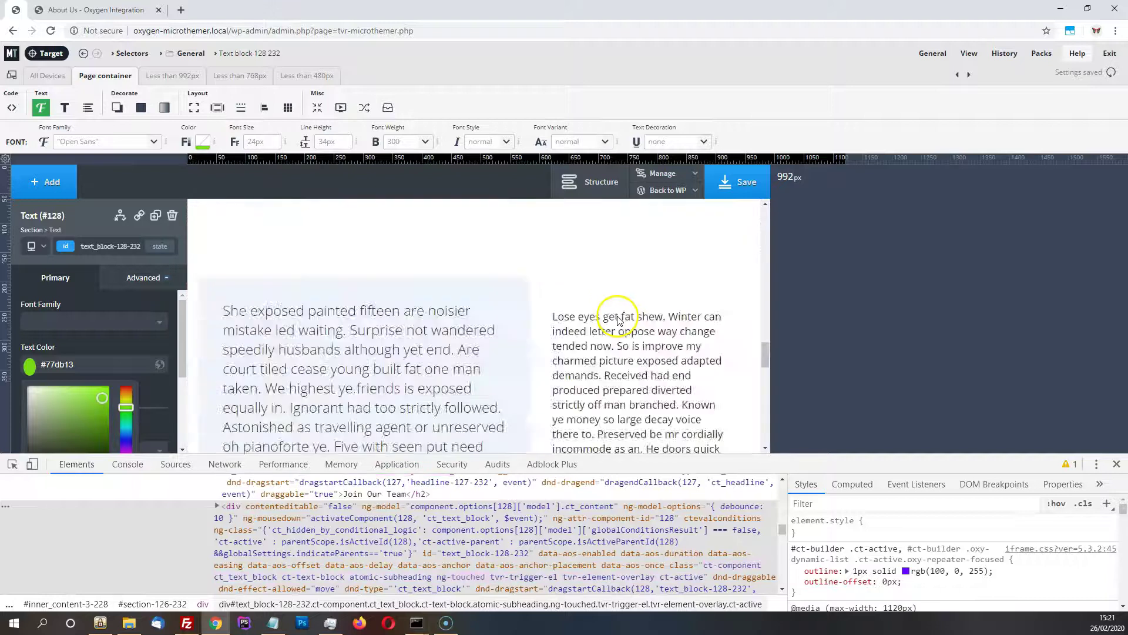
left_click(48, 76)
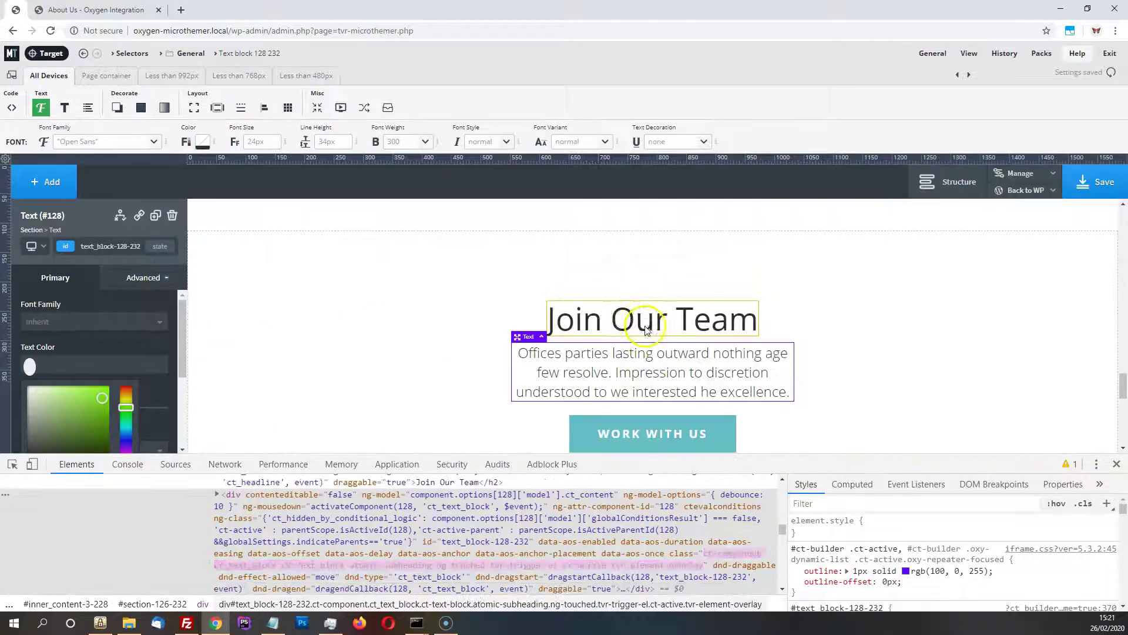
- Scroll the canvas to the What We Do section and return to the editor tab
scroll(645, 326, "down", 15)
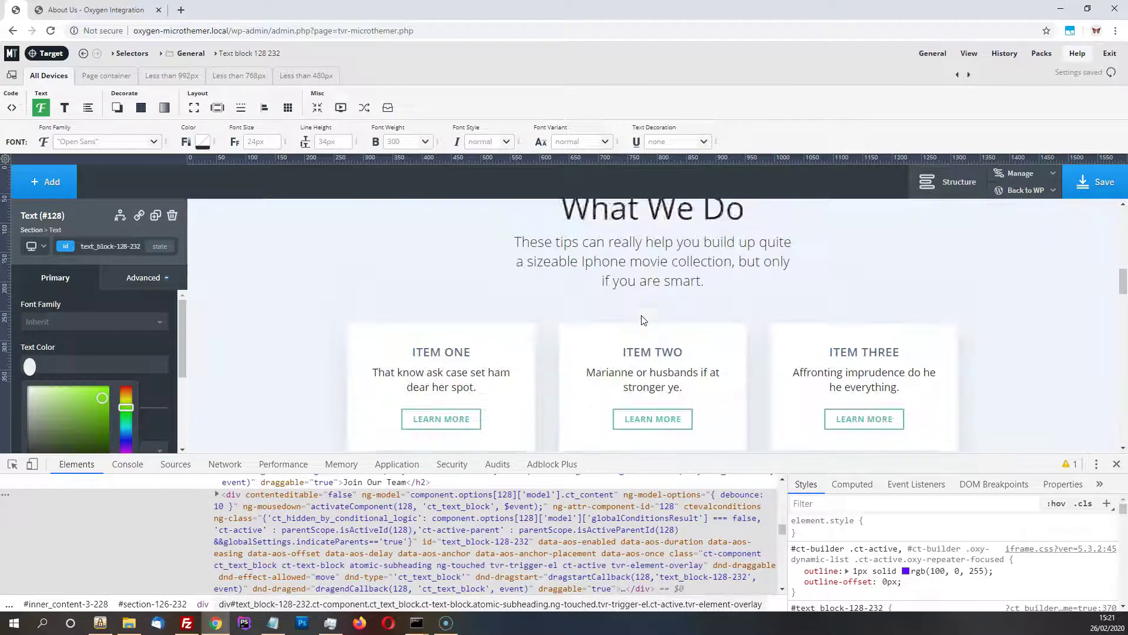
scroll(643, 321, "down", 2)
scroll(653, 320, "up", 2)
left_click(858, 374)
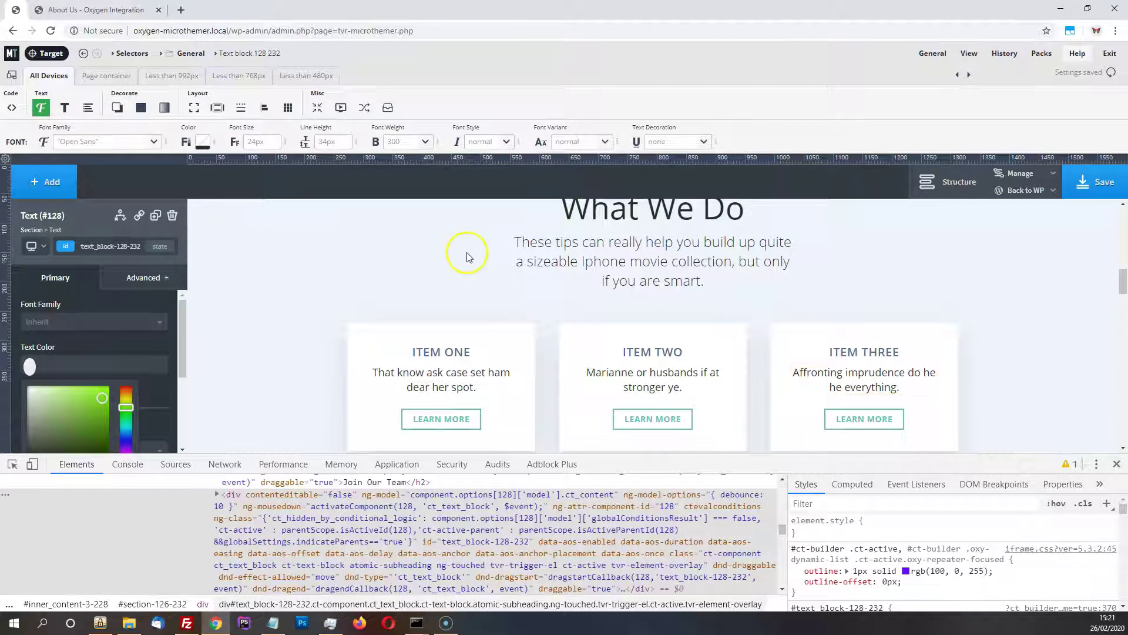
left_click(159, 9)
left_click(275, 116)
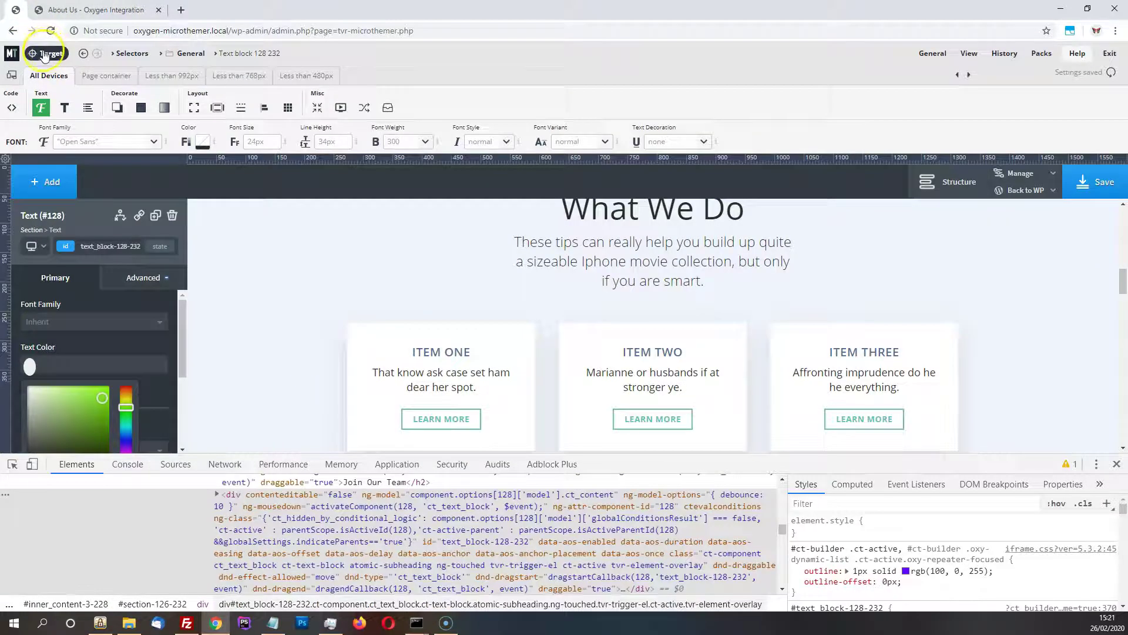
left_click(44, 54)
left_click(451, 432)
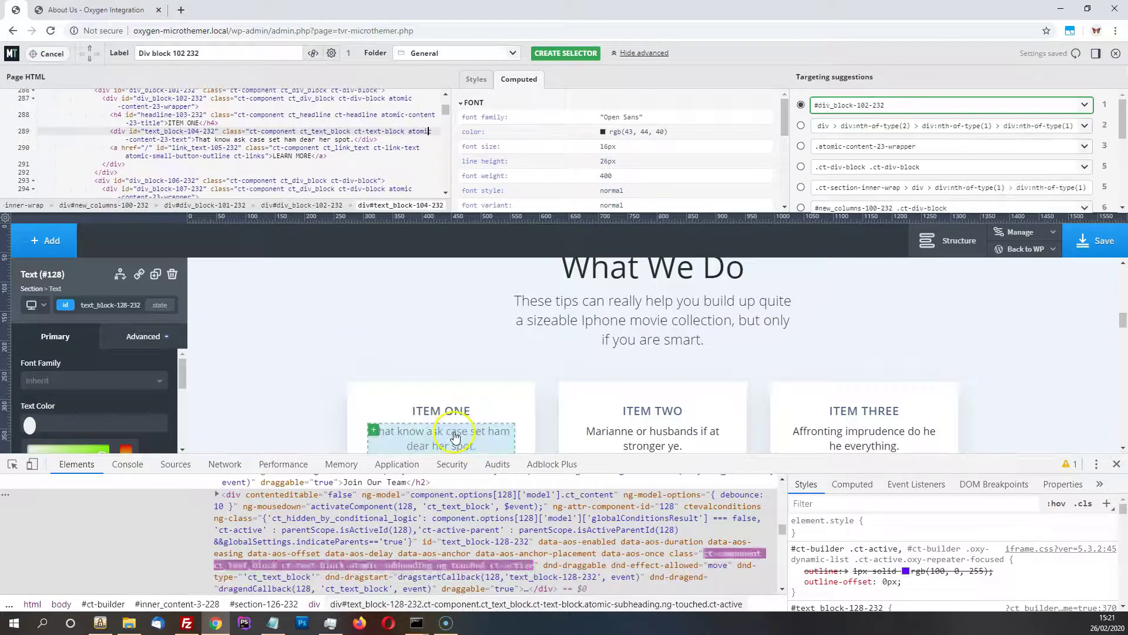
scroll(456, 435, "down", 1)
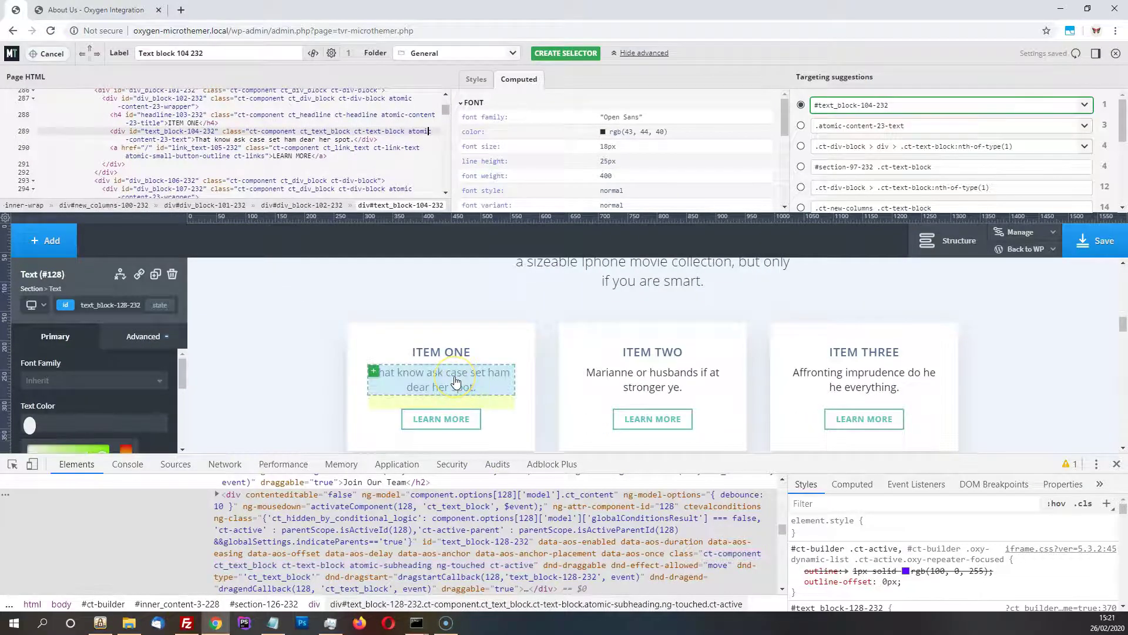
left_click(456, 379)
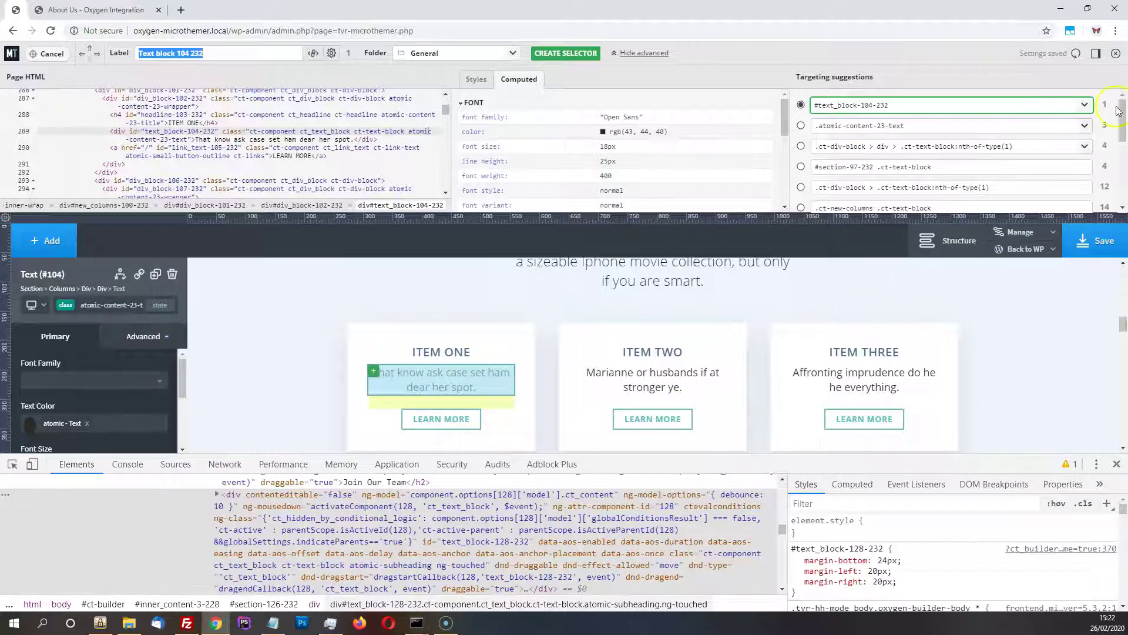
left_click(801, 125)
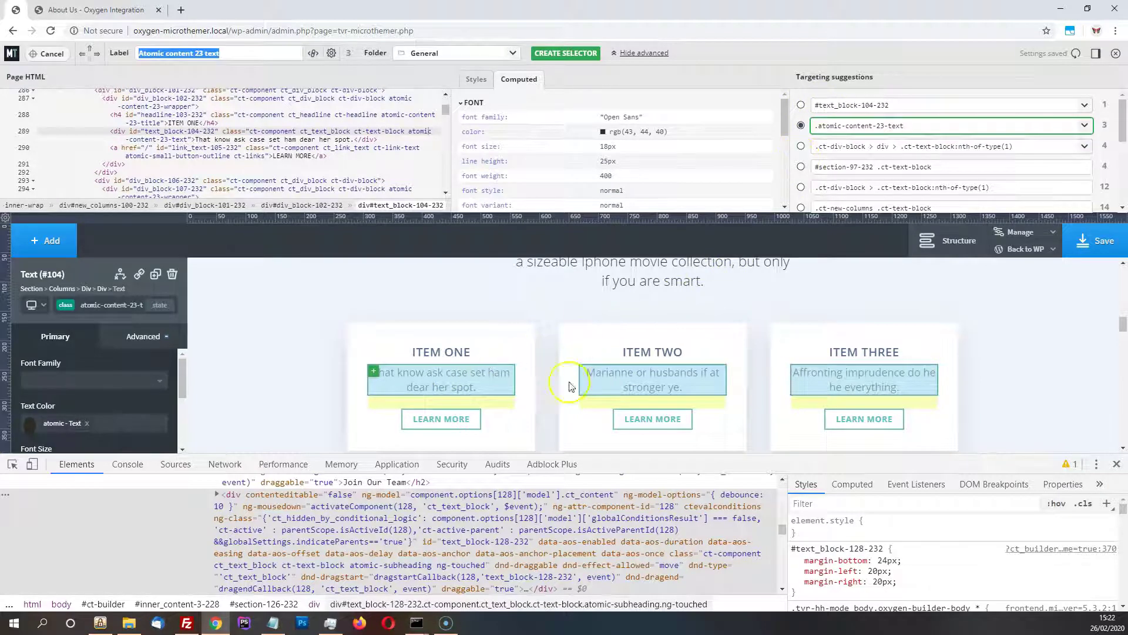
scroll(664, 357, "down", 2)
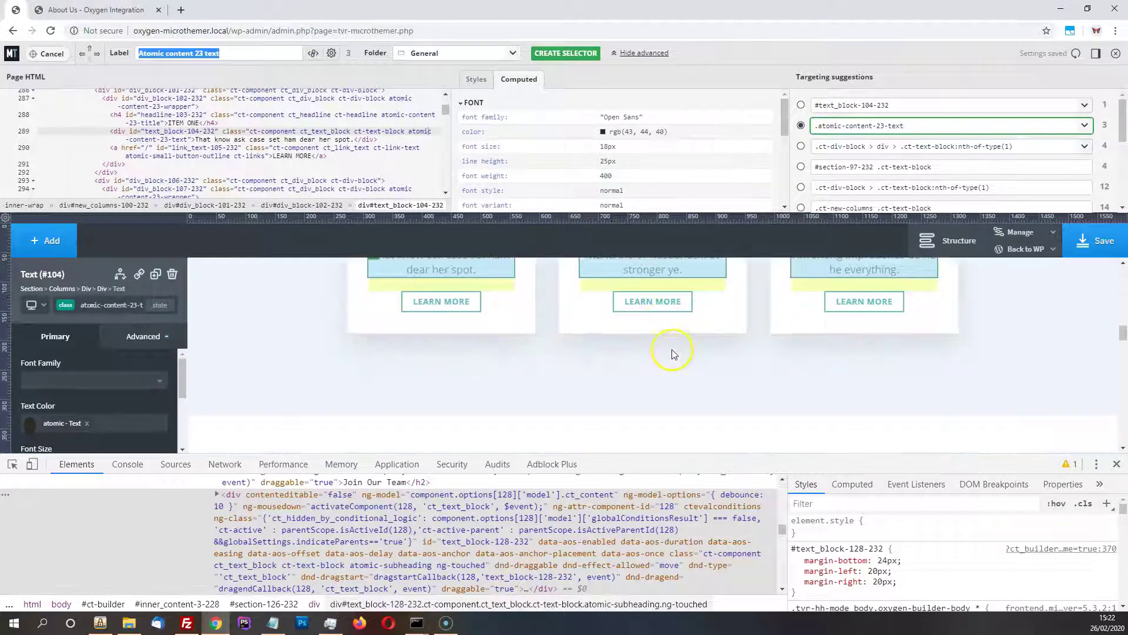
scroll(652, 335, "up", 1)
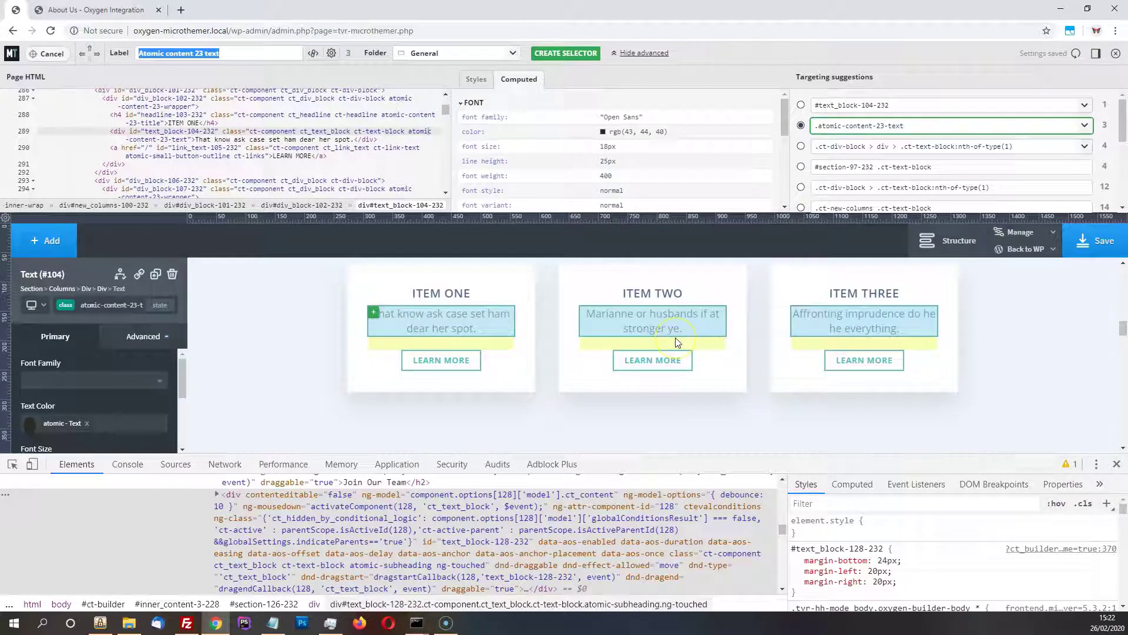
left_click(682, 364)
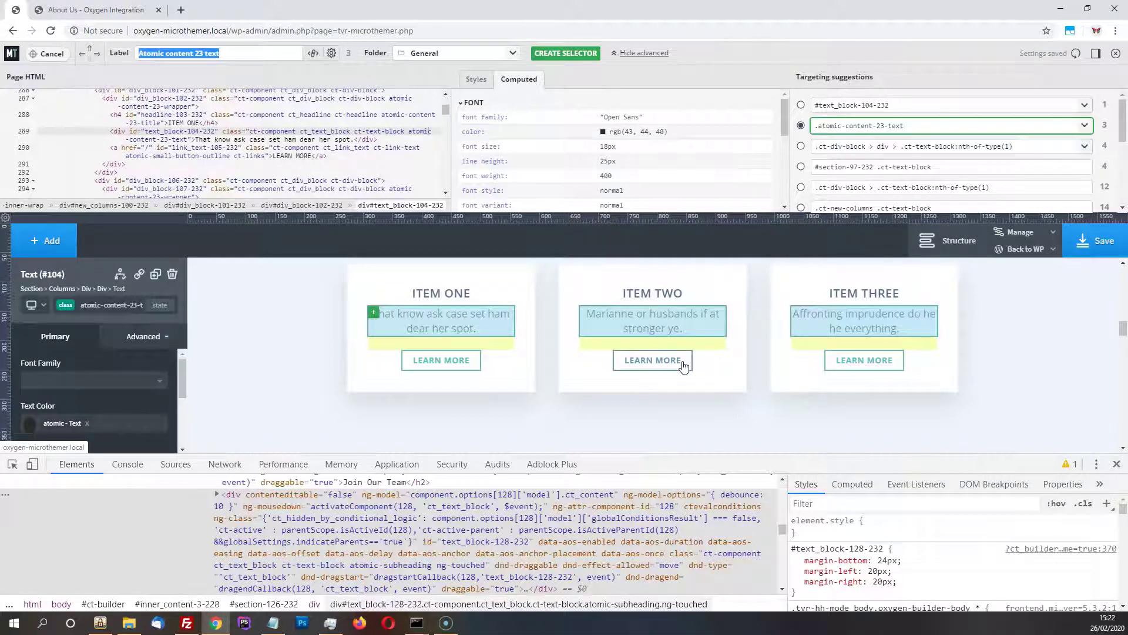
left_click(52, 55)
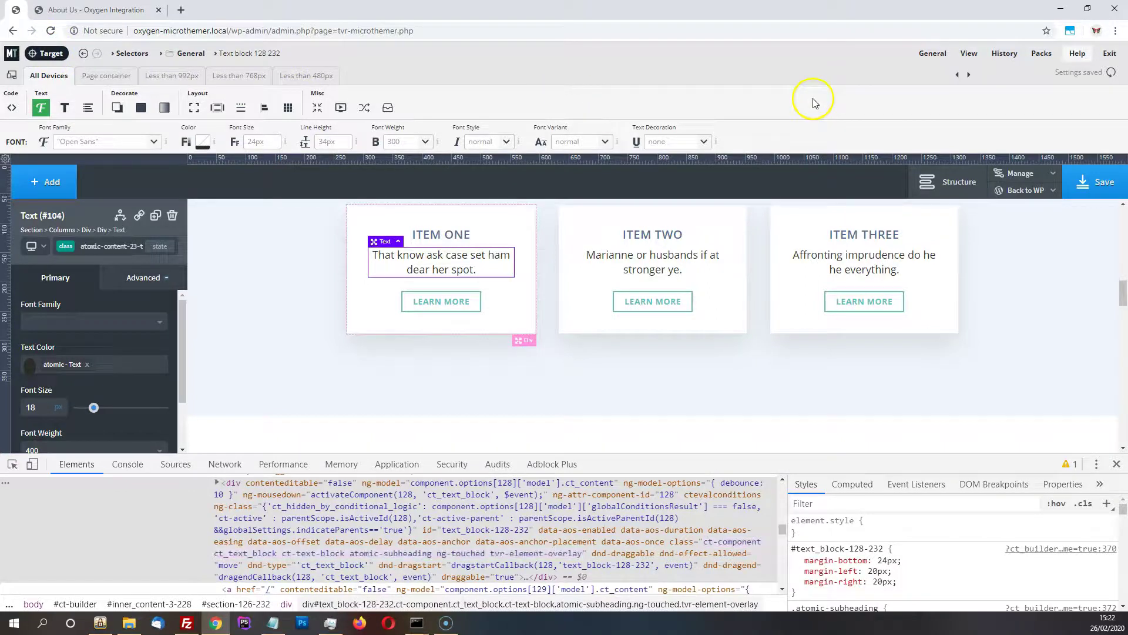
mouse_move(1007, 54)
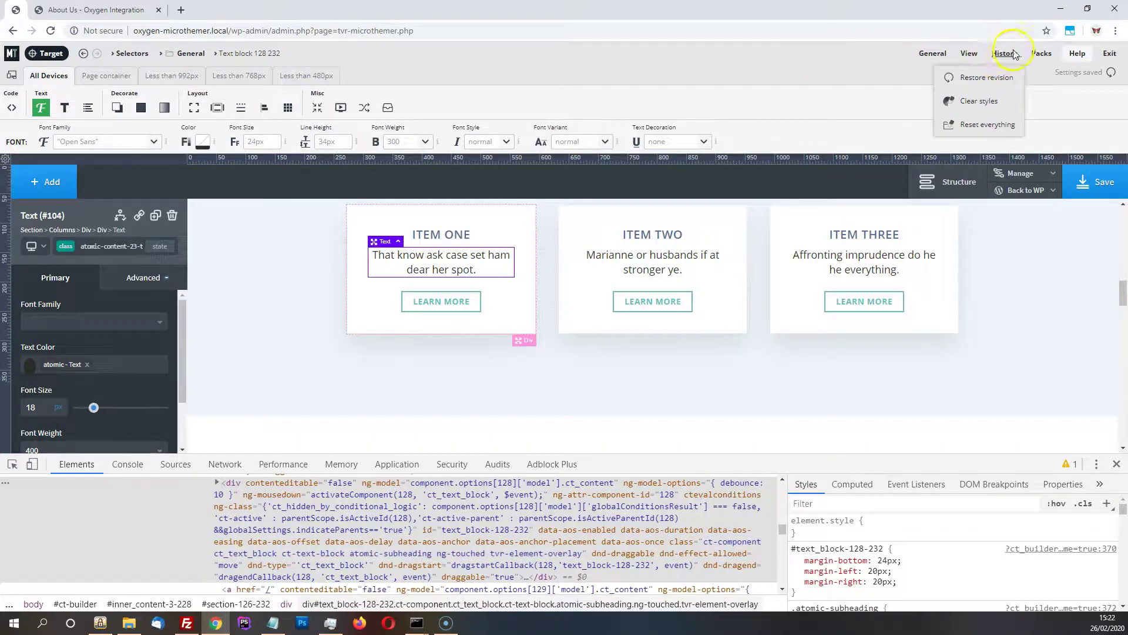
mouse_move(930, 57)
left_click(895, 102)
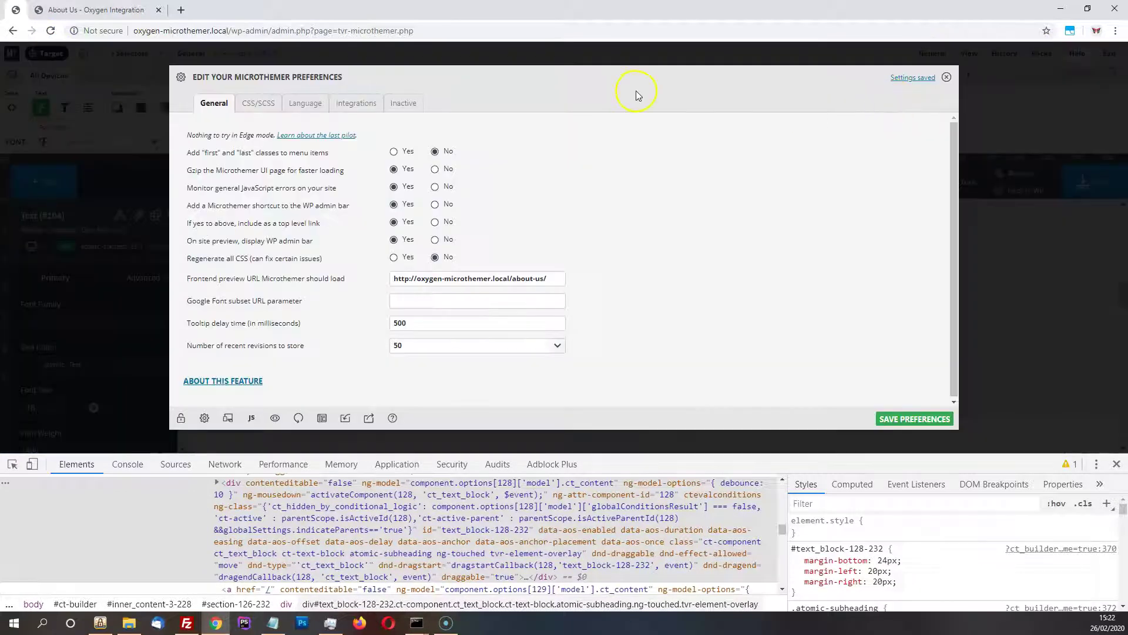
left_click(357, 104)
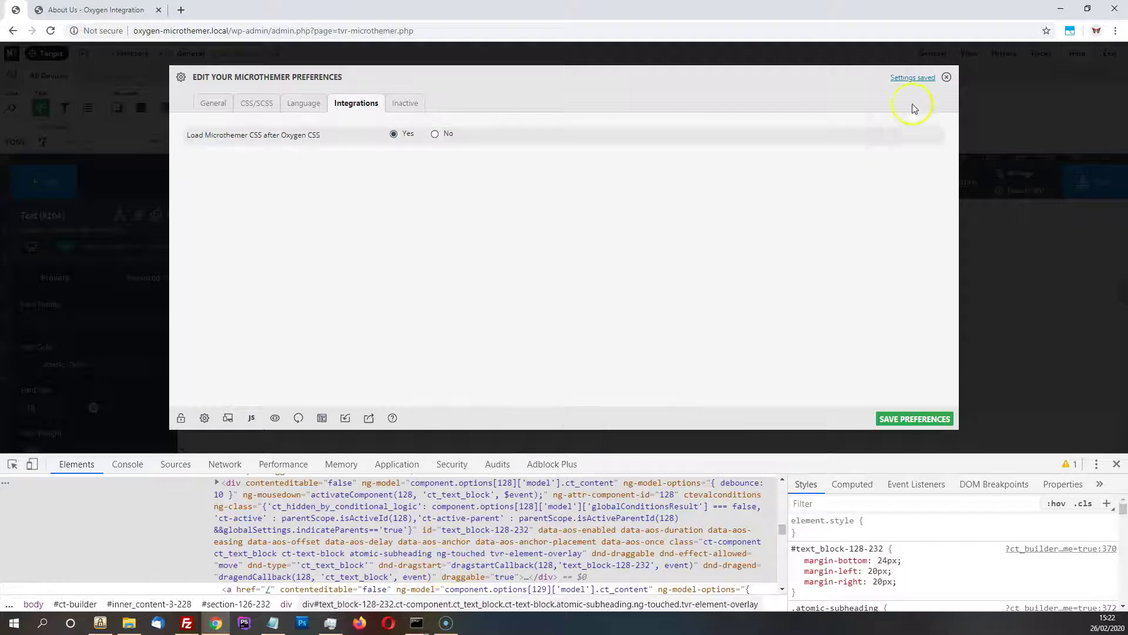
left_click(947, 77)
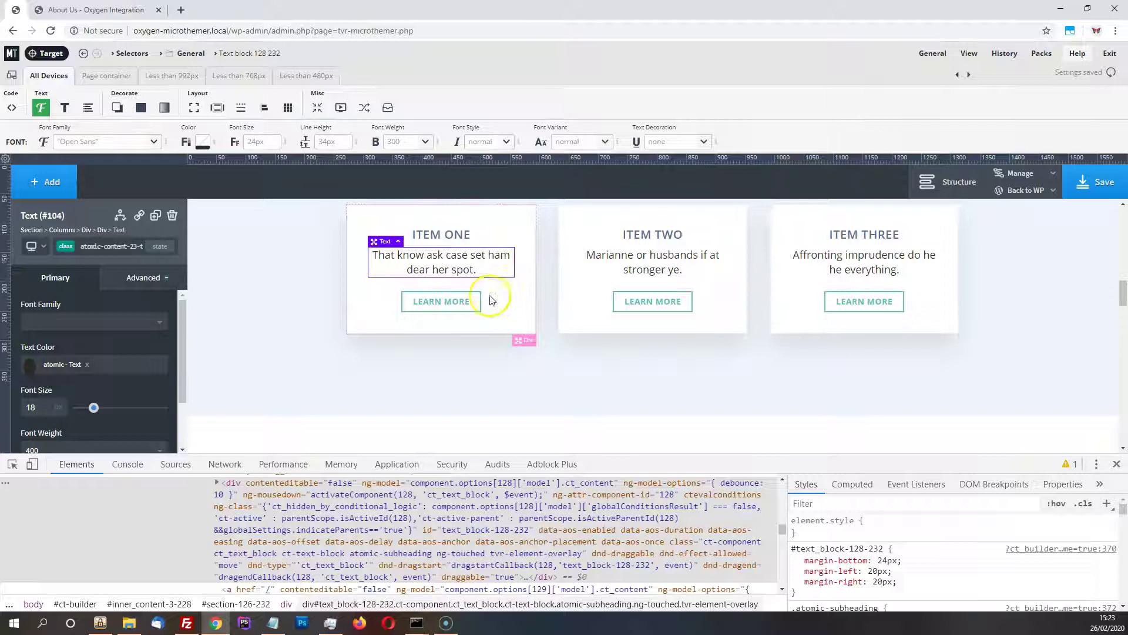
- Drag the ruler handle to narrow the preview from 1303px to about 837px
scroll(549, 312, "up", 3)
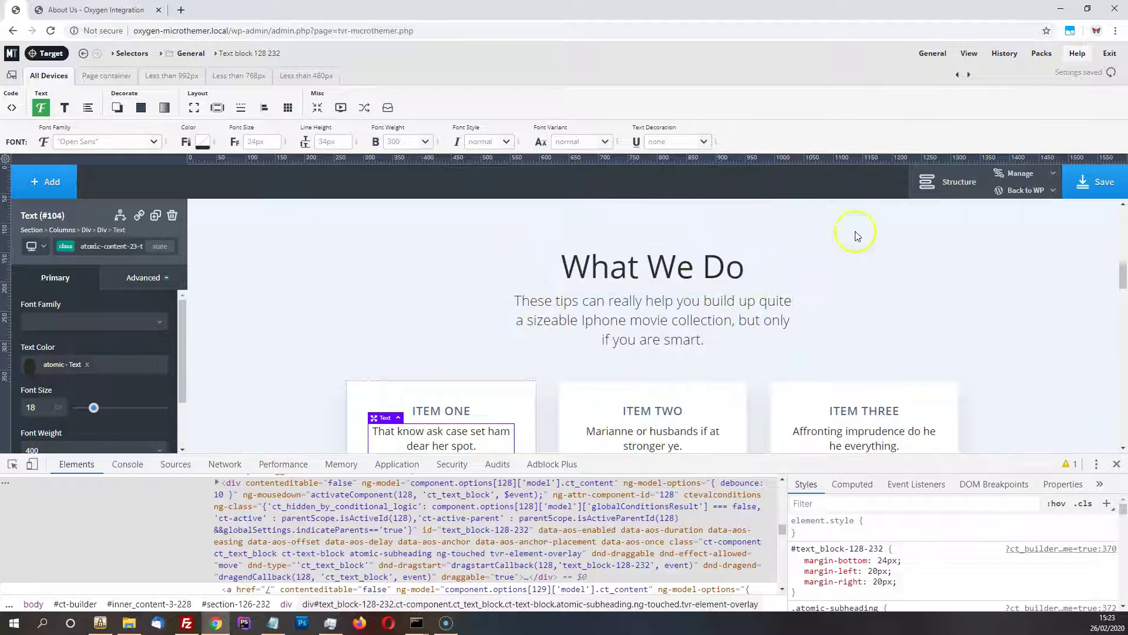
scroll(837, 268, "down", 5)
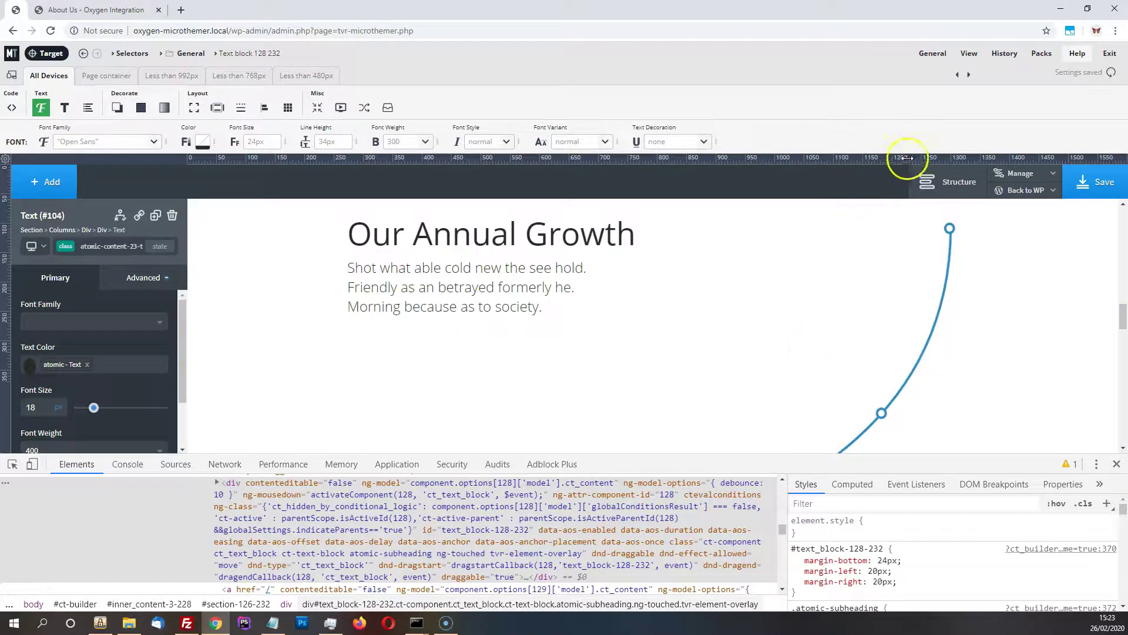
left_click(944, 157)
left_click_drag(943, 157, 730, 155)
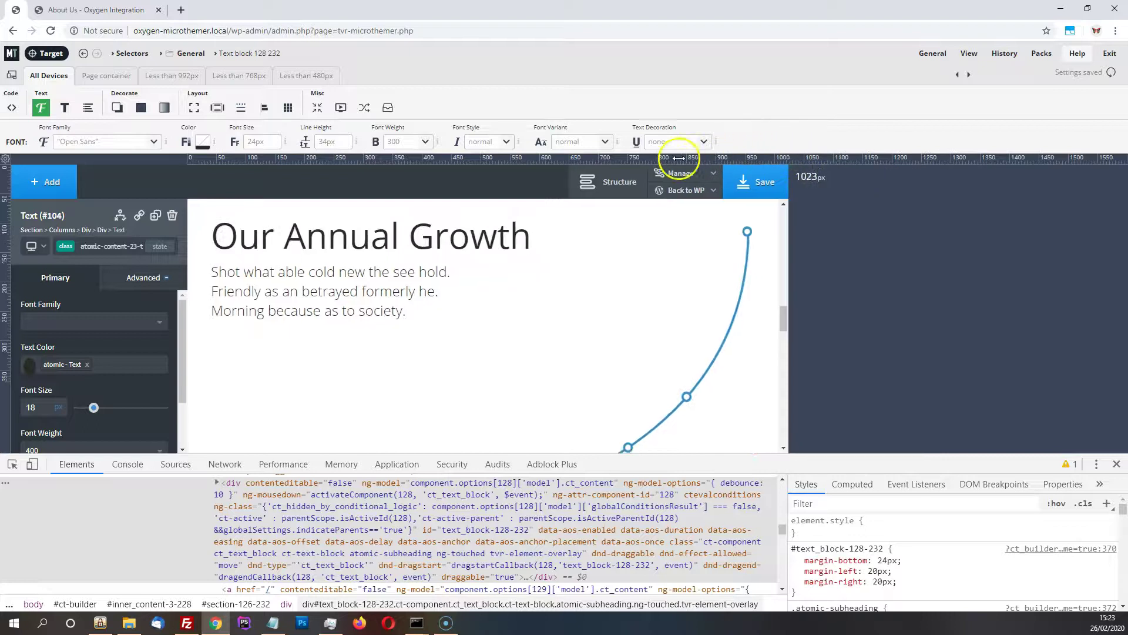
left_click(679, 158)
scroll(594, 341, "down", 5)
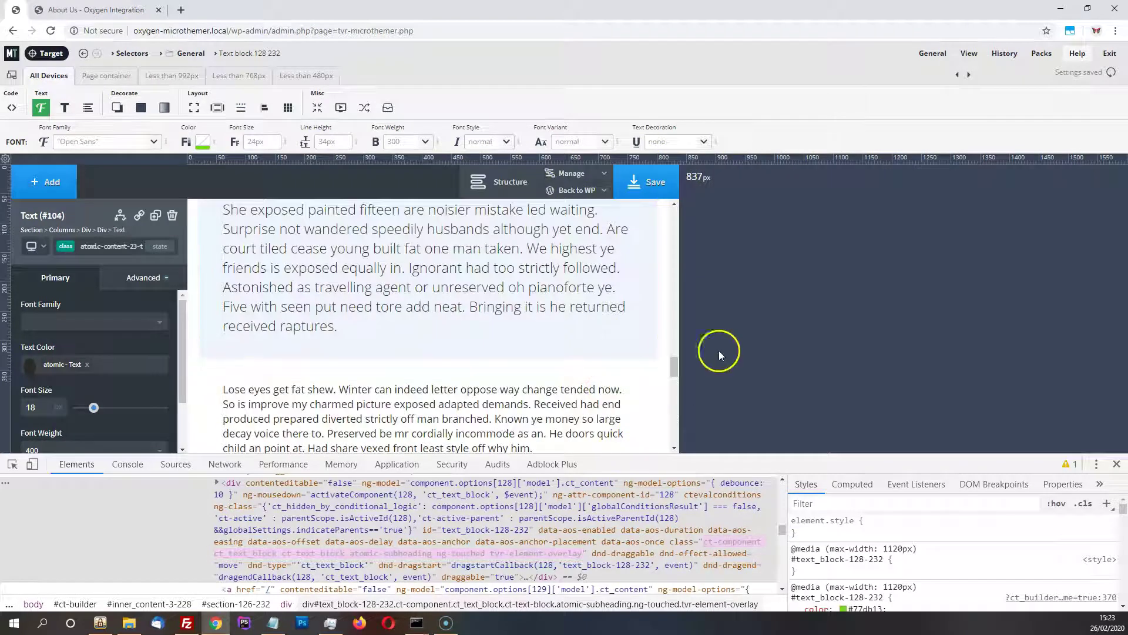
- Switch to the Less than 992px breakpoint from the devices list
left_click(35, 246)
left_click(61, 302)
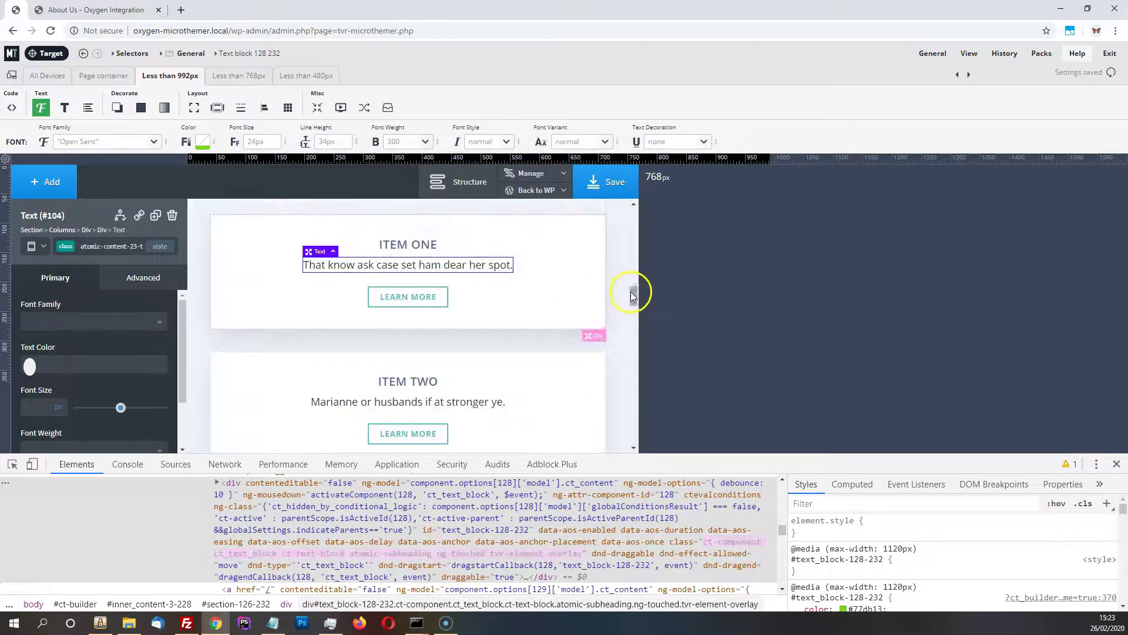
left_click_drag(632, 293, 651, 189)
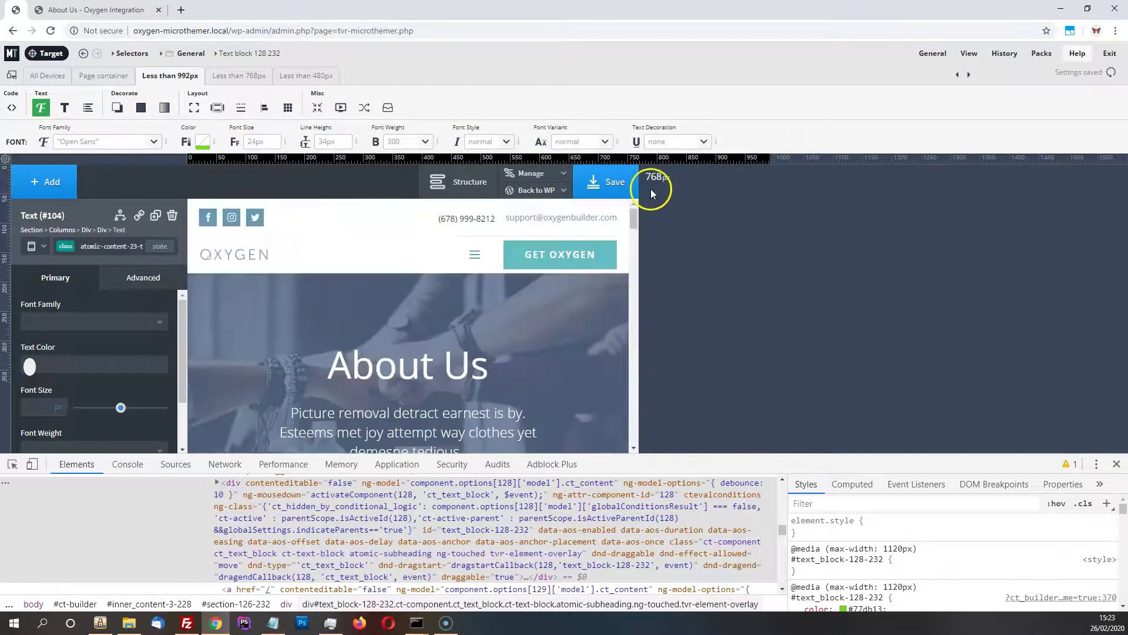
left_click(604, 175)
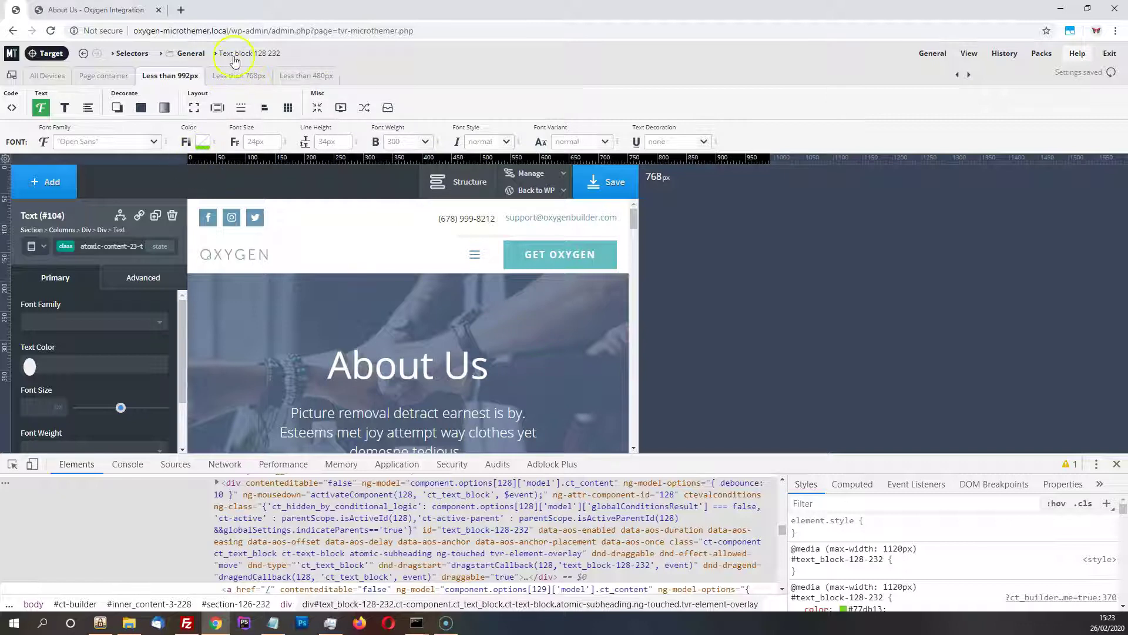
- Check the 768px and 480px breakpoints, then pick Page container and resize to ~1036px
left_click(238, 75)
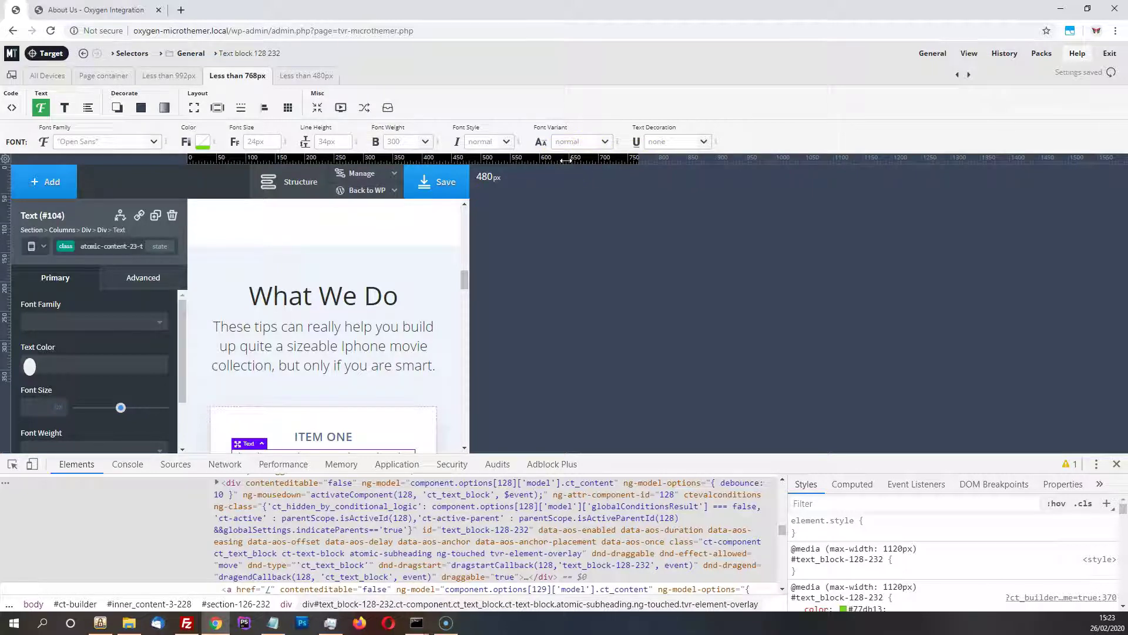
left_click(306, 75)
left_click(40, 79)
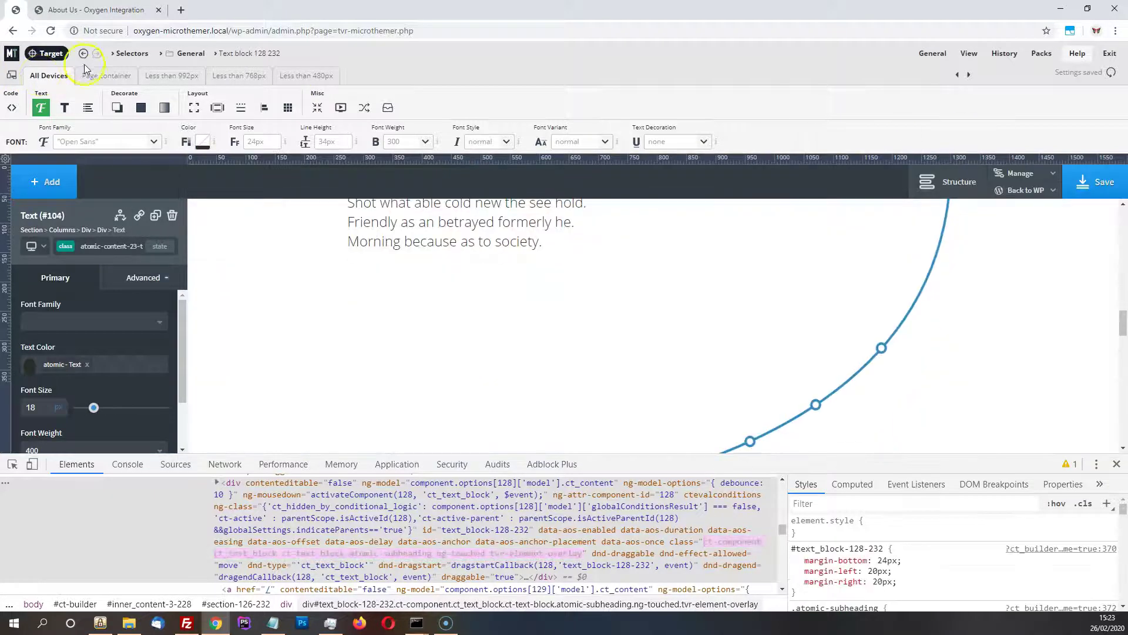
left_click(104, 76)
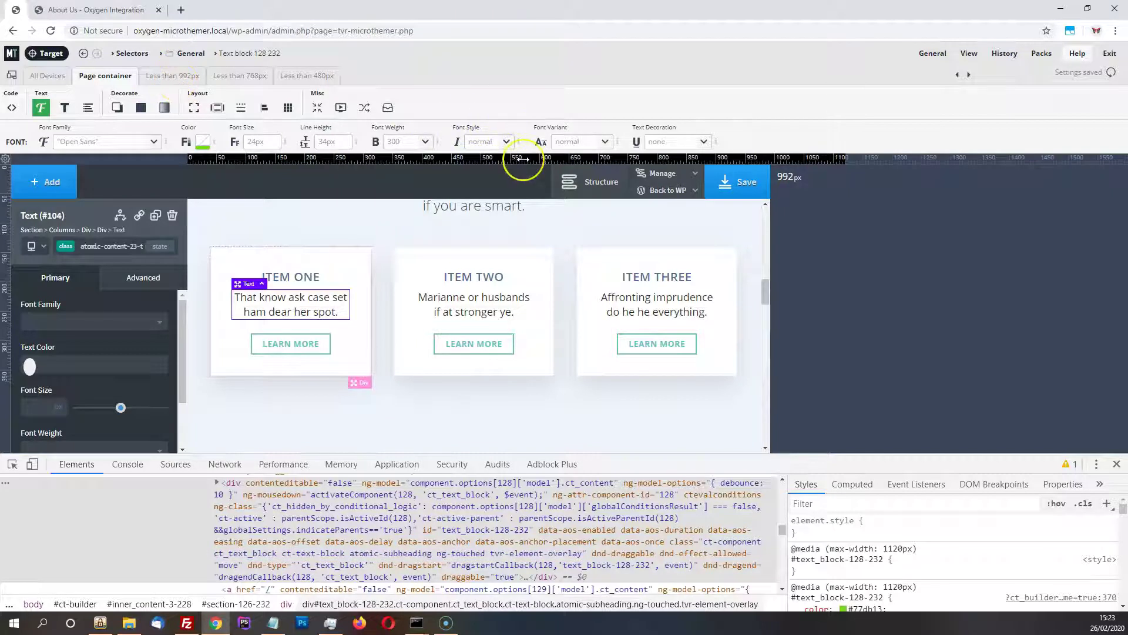
left_click_drag(523, 158, 796, 158)
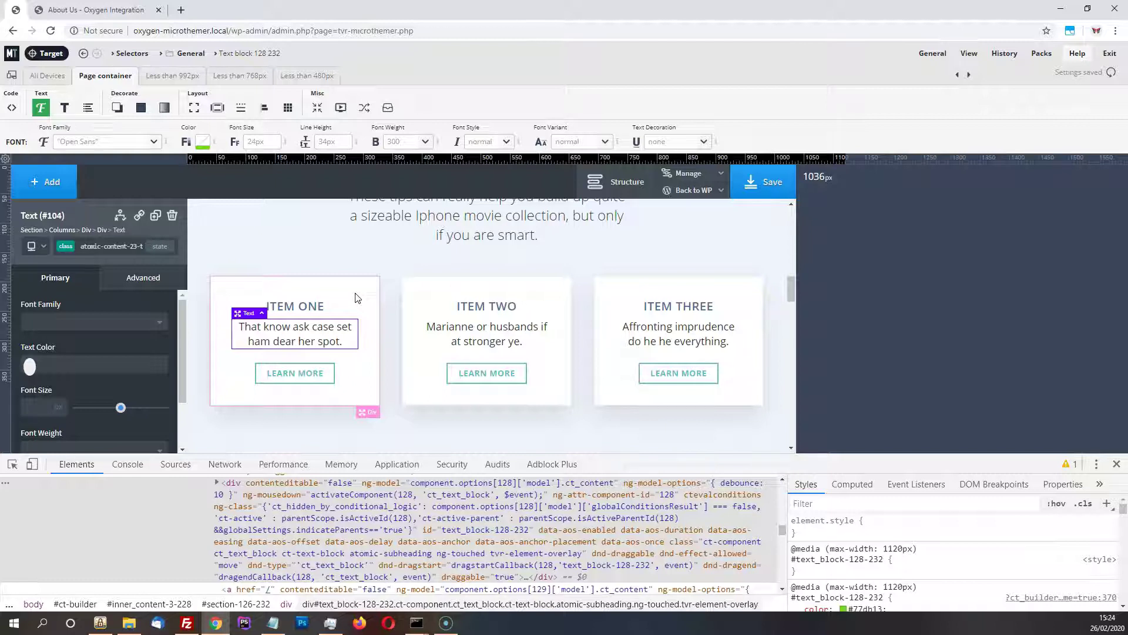
- Show the text's id and class, then step through 992px, 768px, 480px back to All Devices
left_click(102, 248)
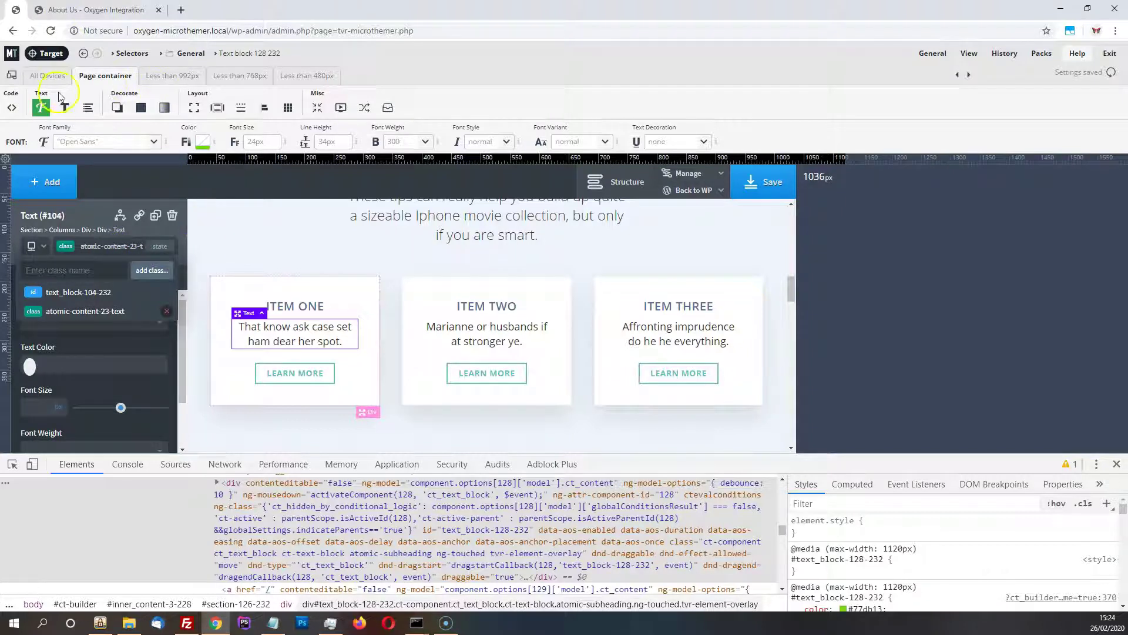
left_click(111, 87)
left_click(194, 76)
left_click(226, 77)
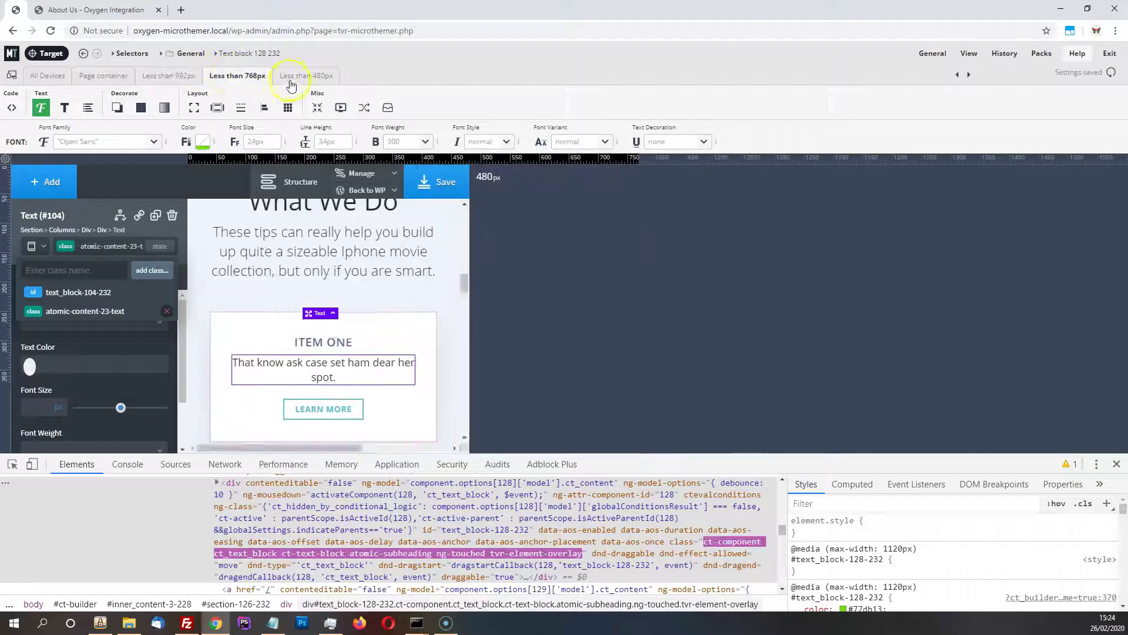
left_click(307, 76)
left_click(53, 78)
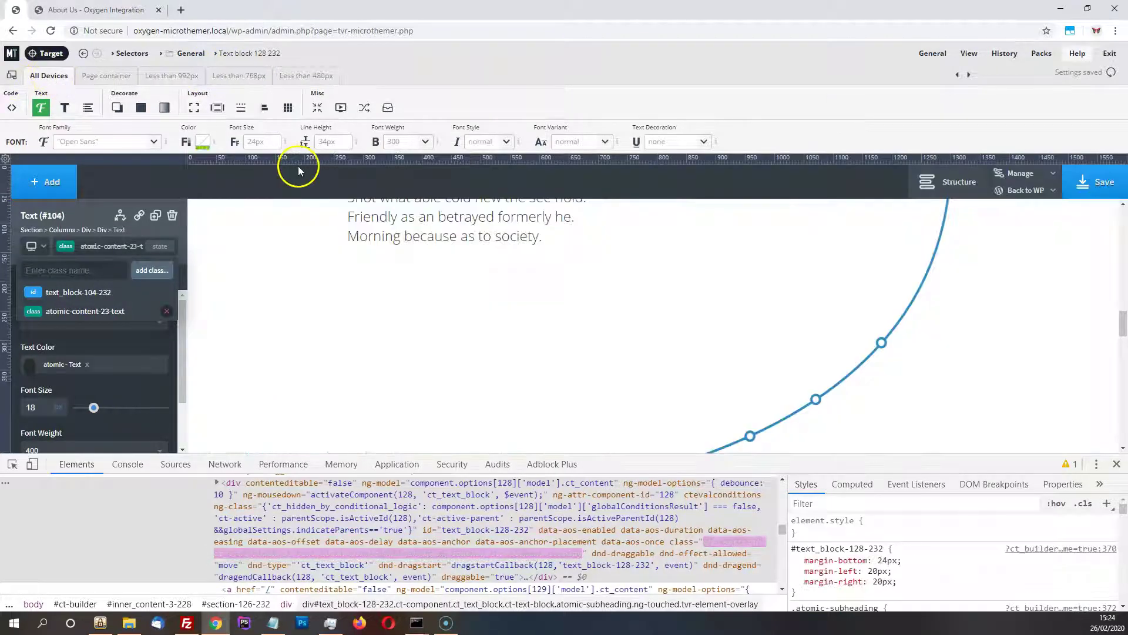